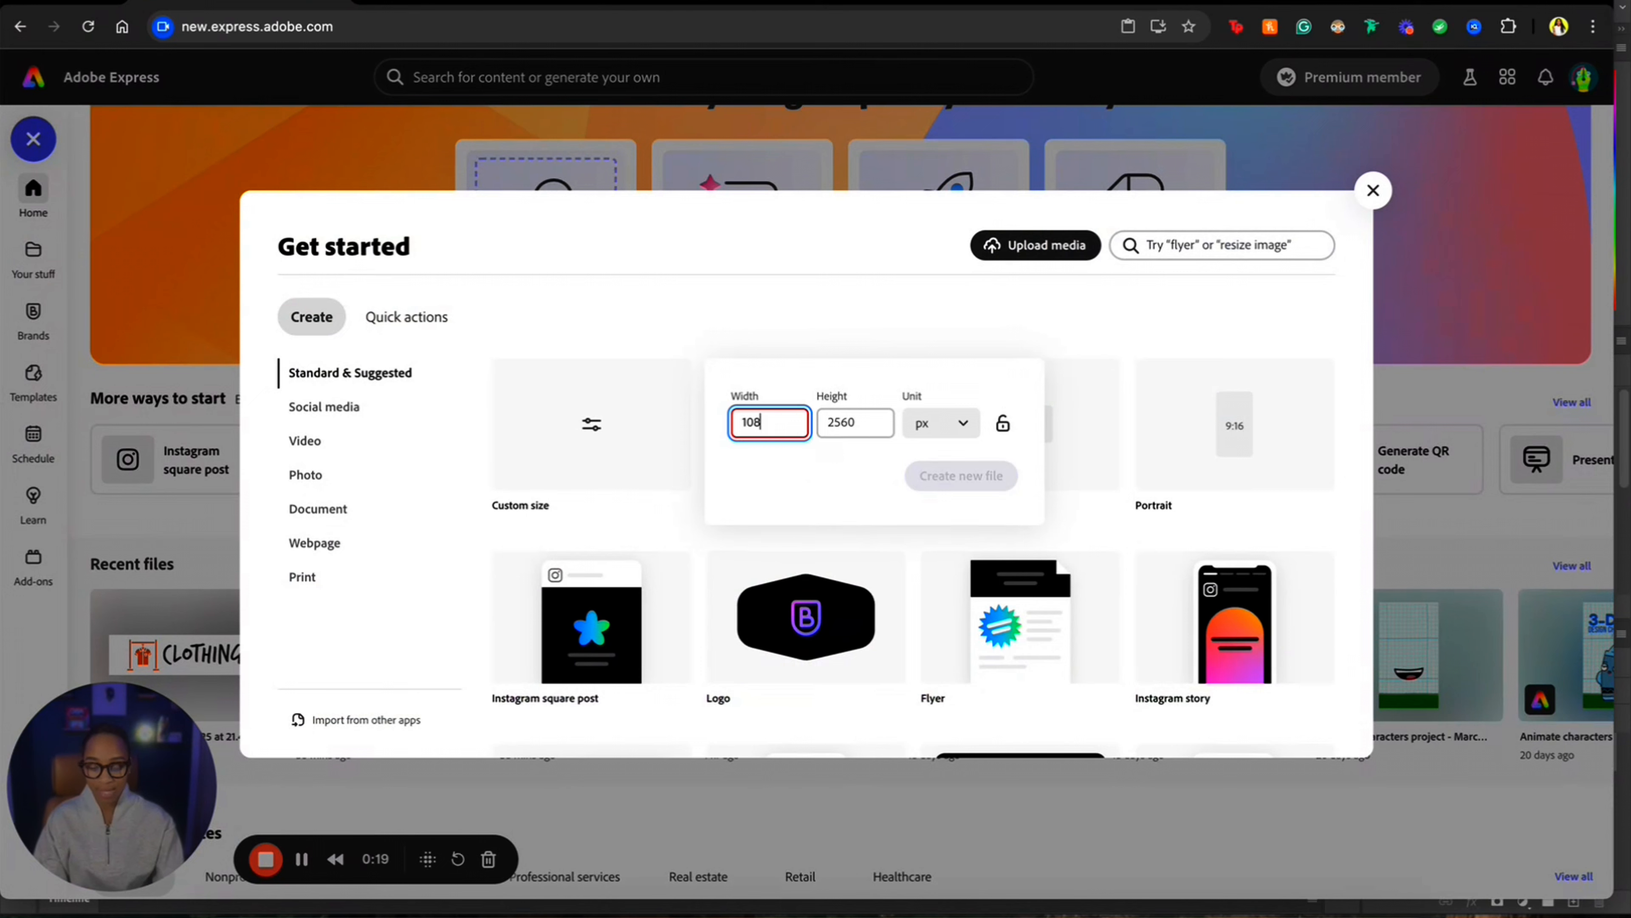
- Create a new custom-size file 1080 px wide and 1350 px high
{"action": "type", "text": "0"}
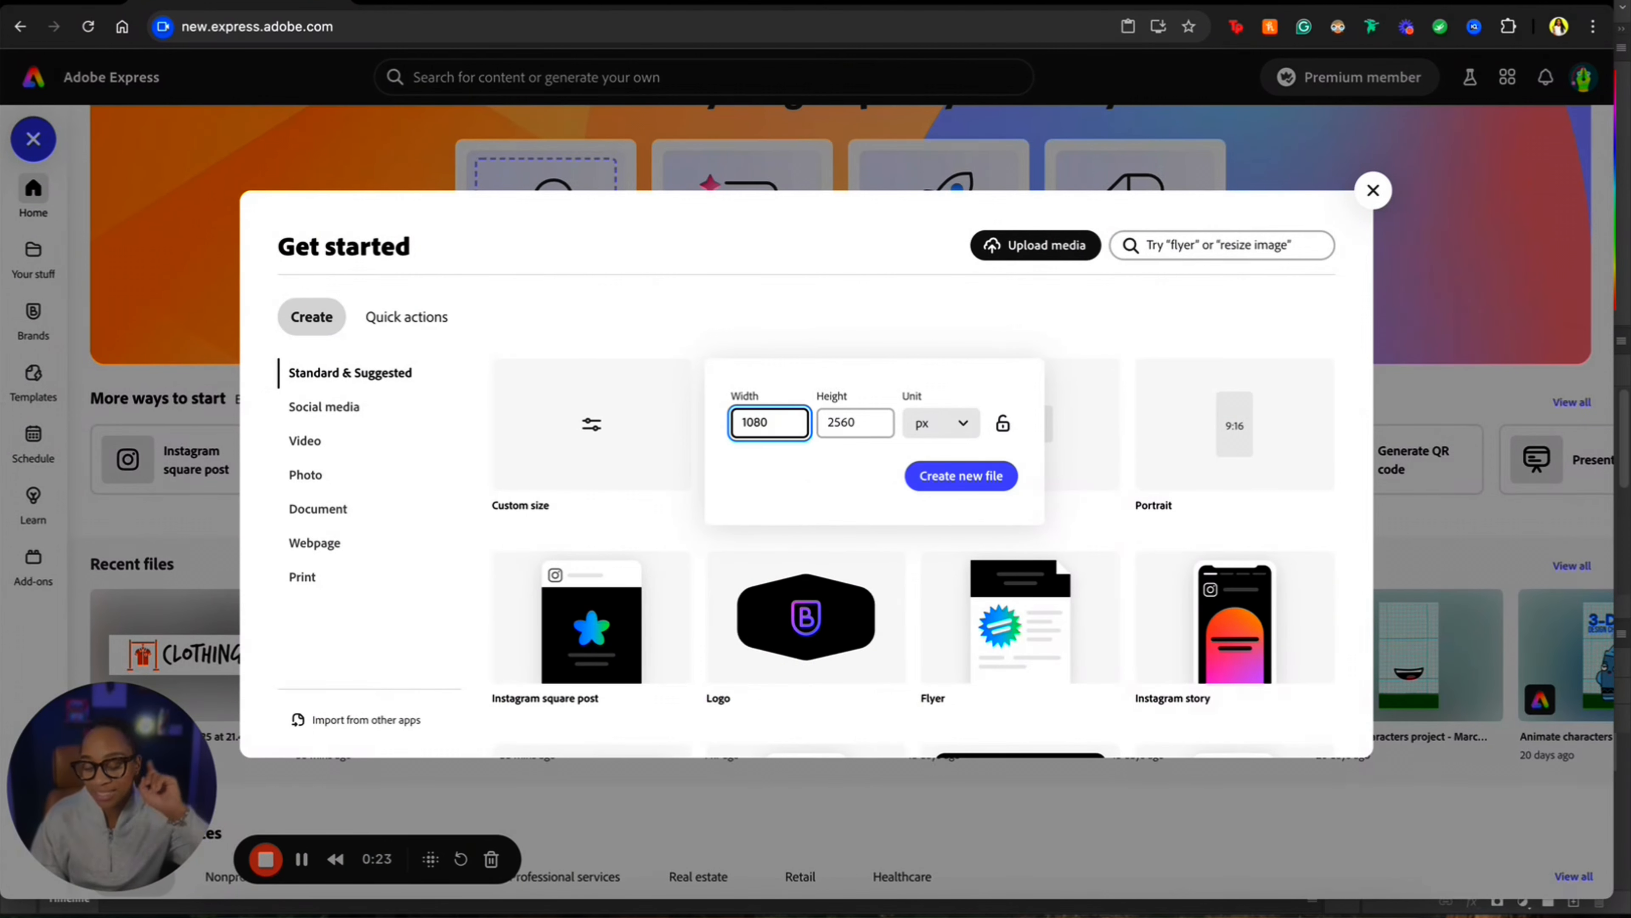
{"action": "key", "text": "Tab"}
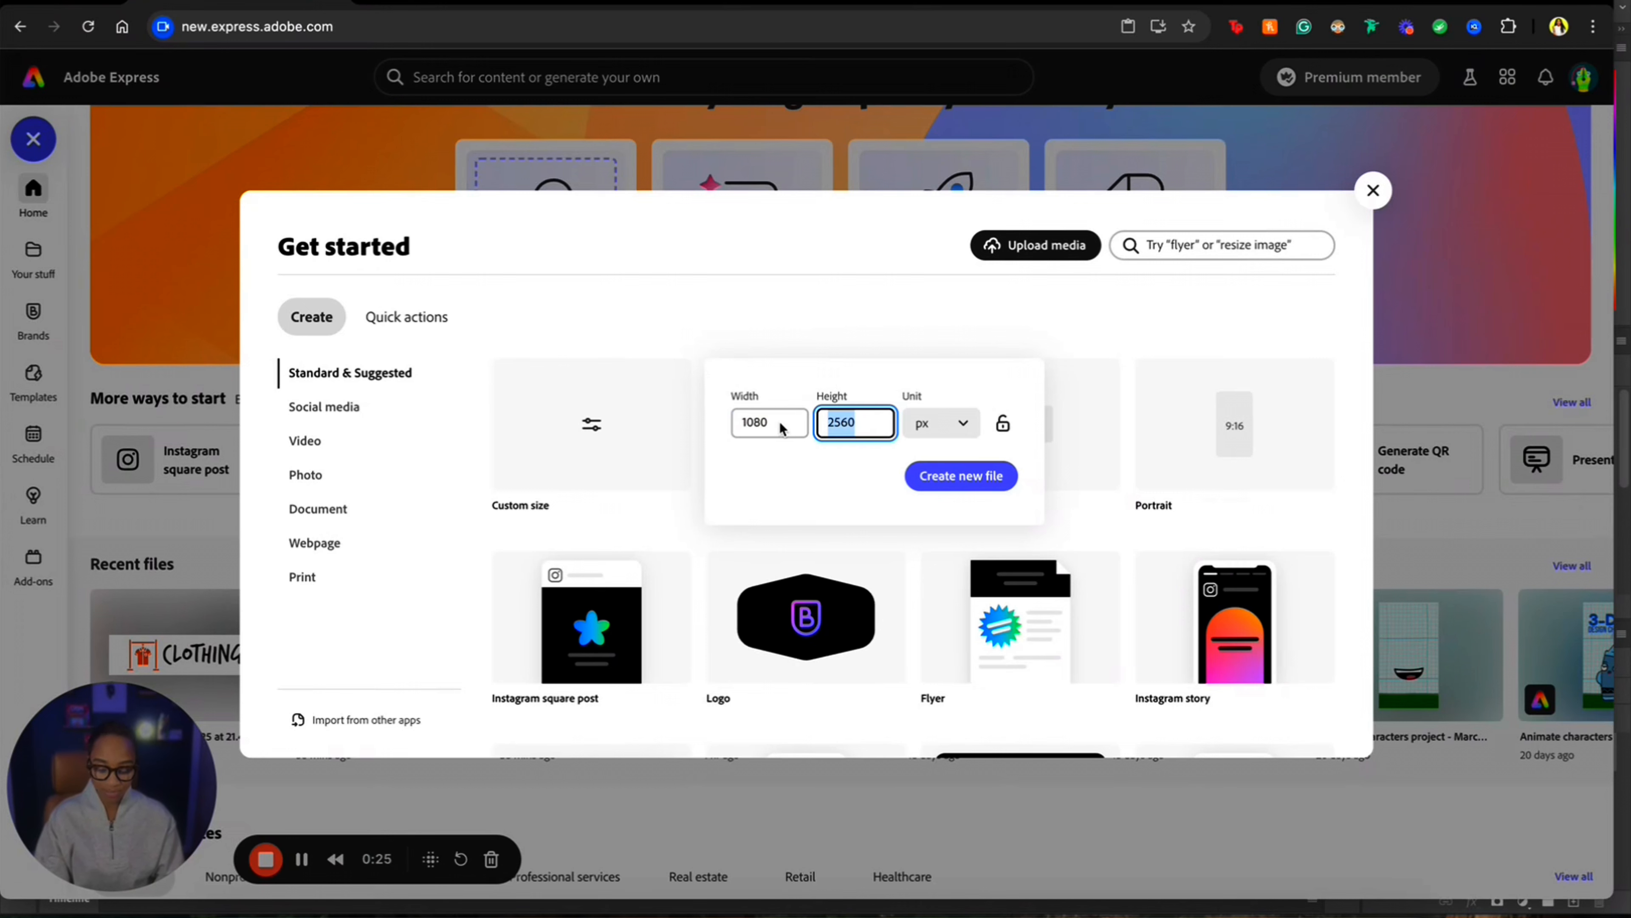
{"action": "type", "text": "1350"}
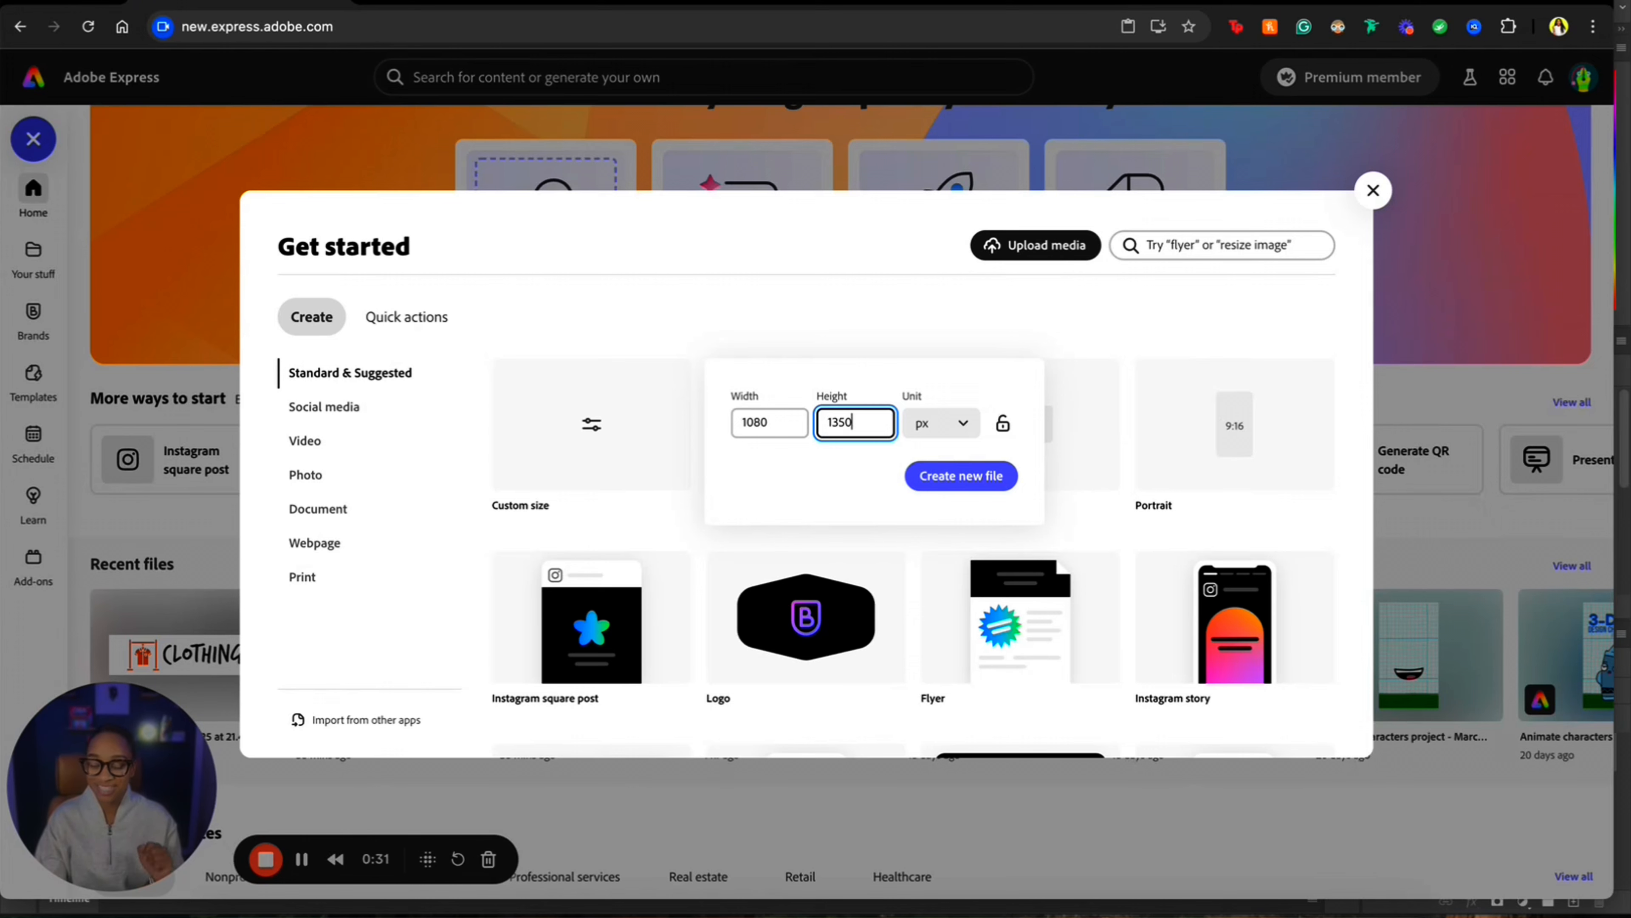
{"action": "left_click", "coordinate": [970, 479]}
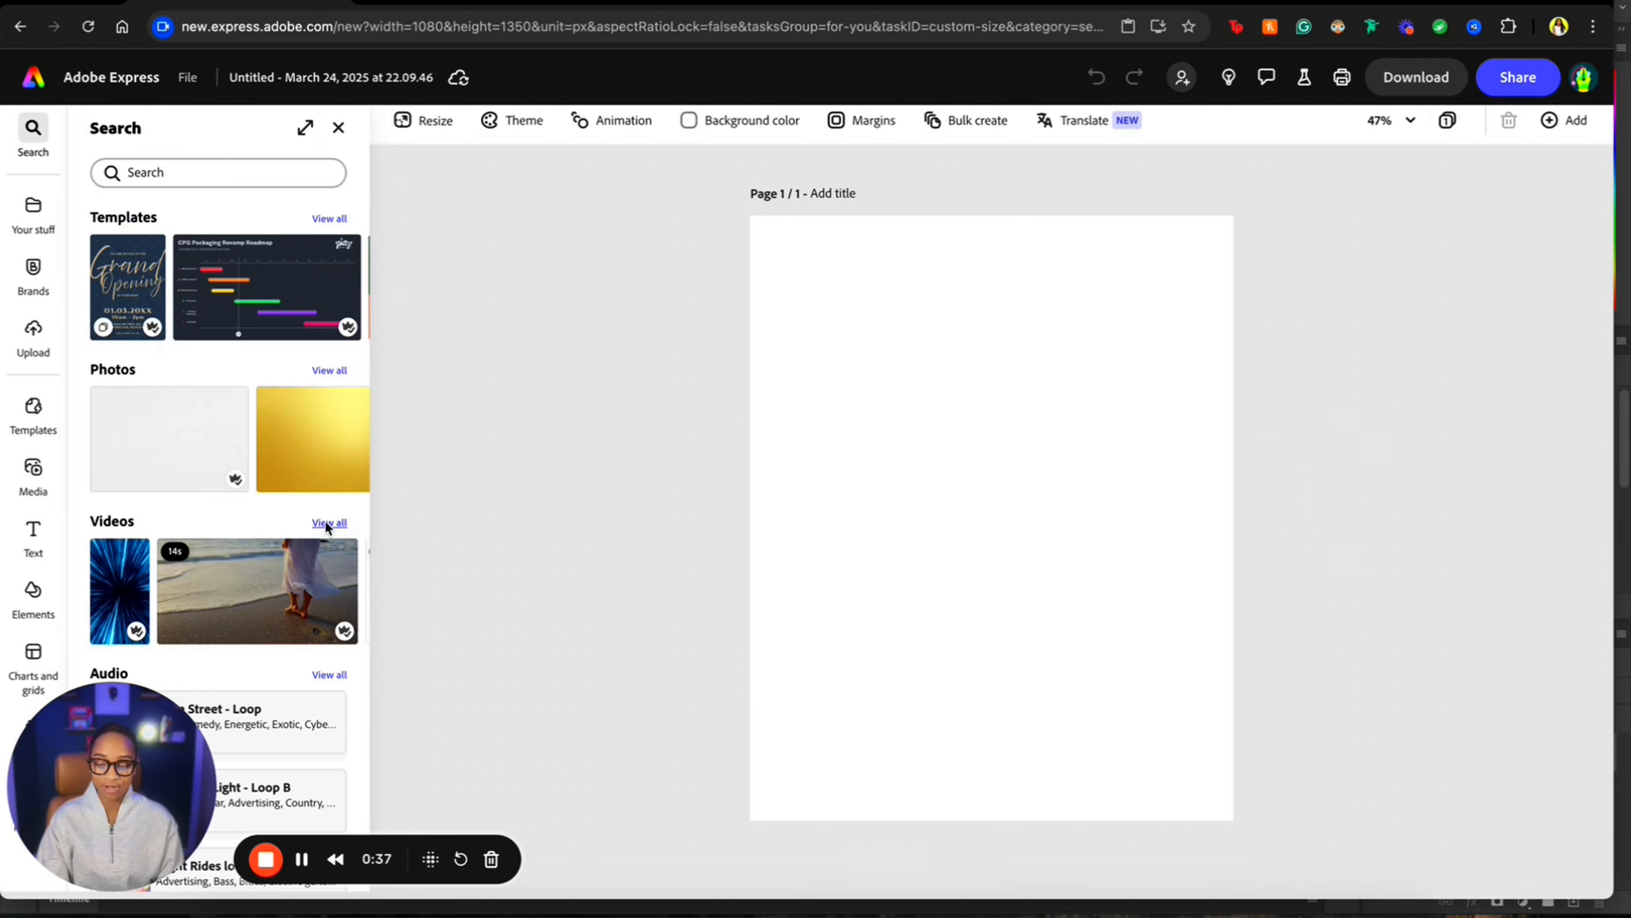
- Show the full collection of photo grids and examine the layouts with six or more cells
{"action": "scroll", "coordinate": [242, 467], "scroll_direction": "down", "scroll_amount": 1}
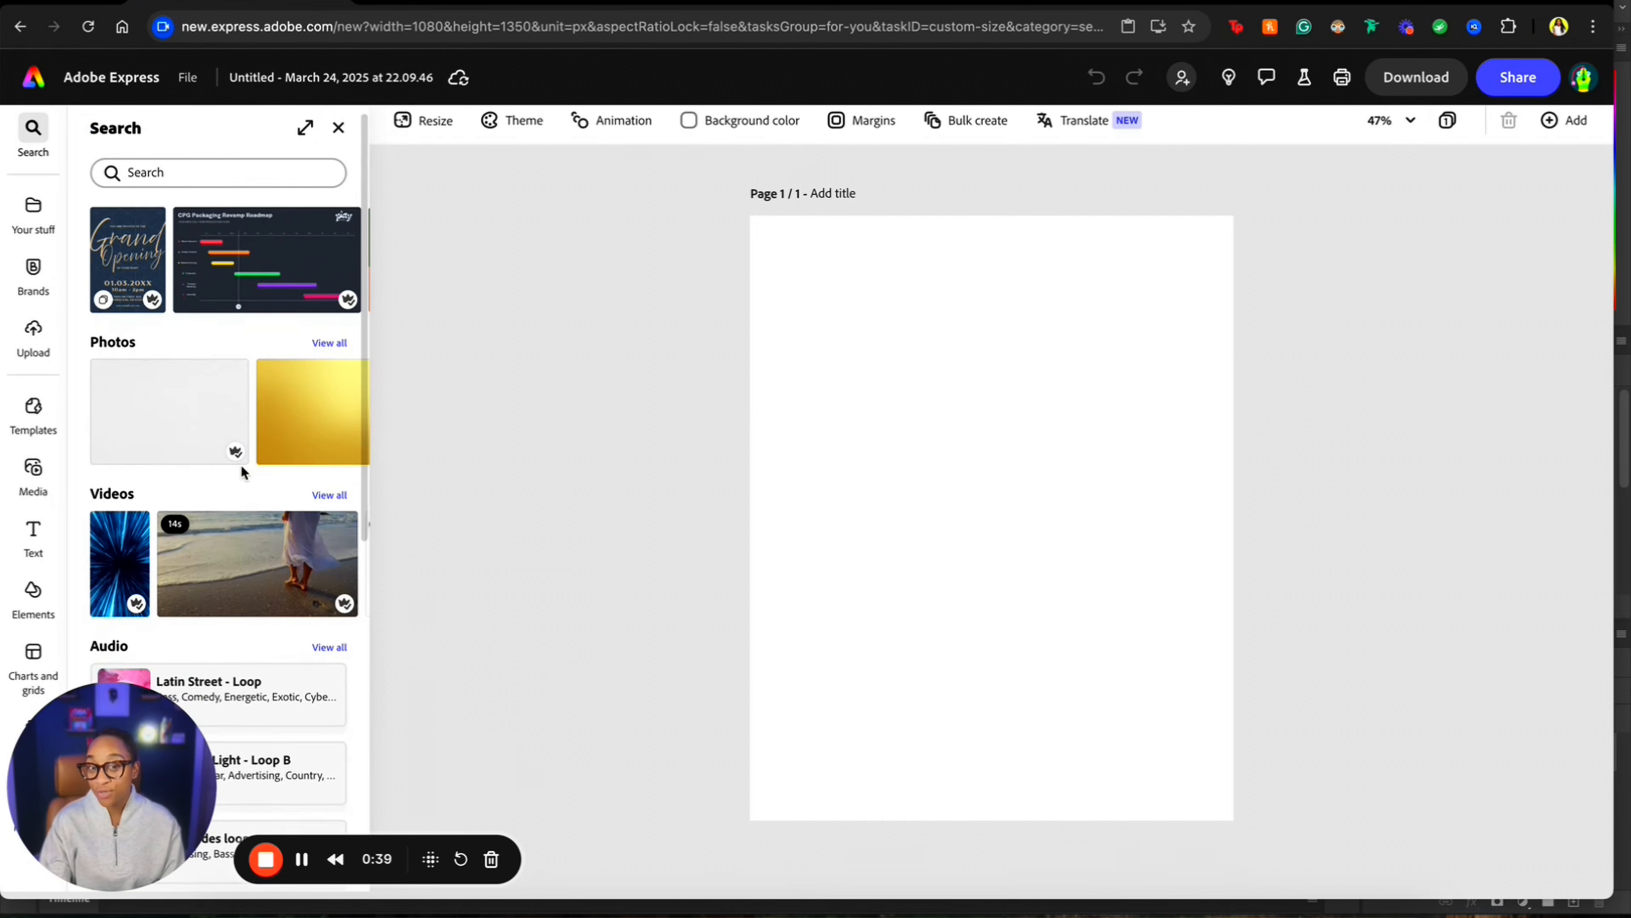
{"action": "left_click", "coordinate": [32, 655]}
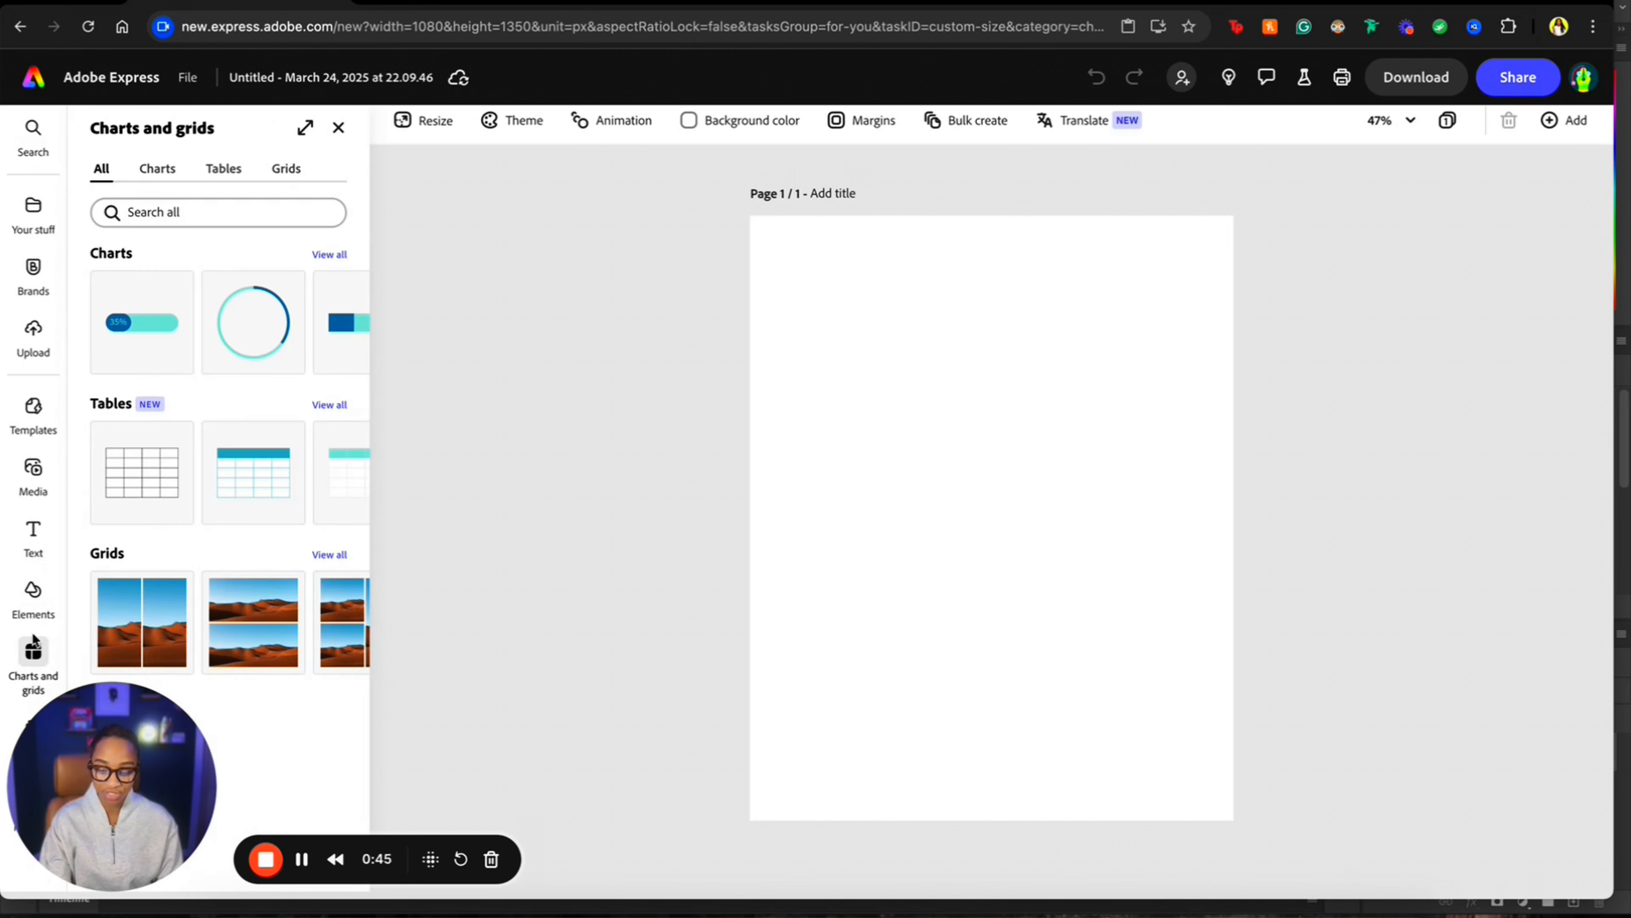
{"action": "left_click", "coordinate": [330, 554]}
{"action": "scroll", "coordinate": [265, 644], "scroll_direction": "down", "scroll_amount": 2}
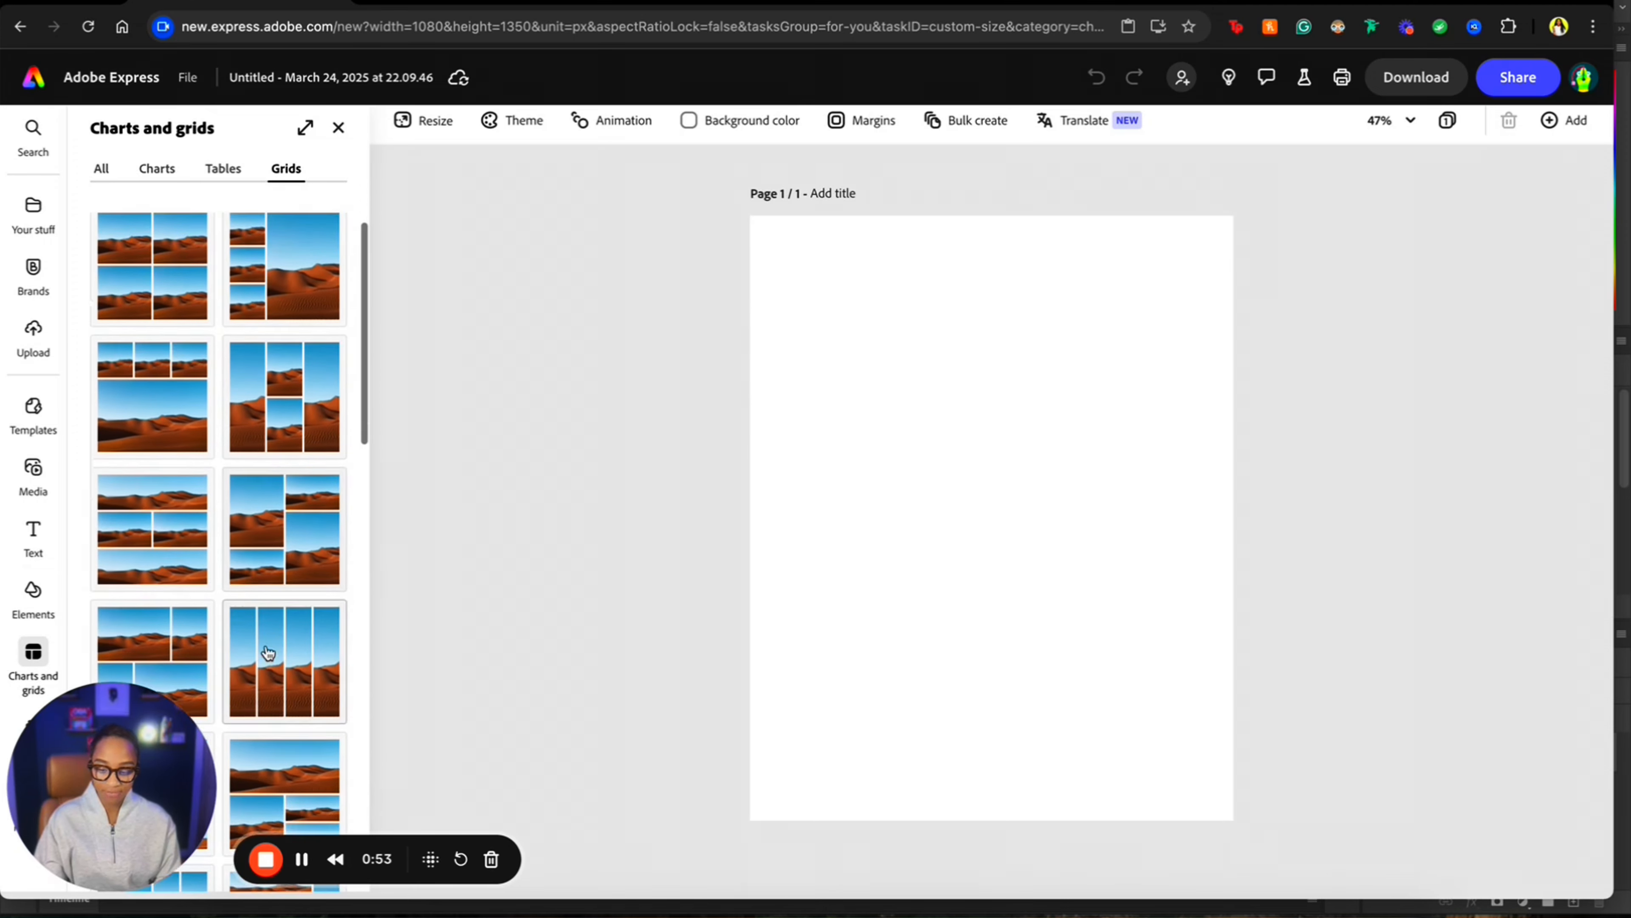
{"action": "scroll", "coordinate": [268, 652], "scroll_direction": "down", "scroll_amount": 10}
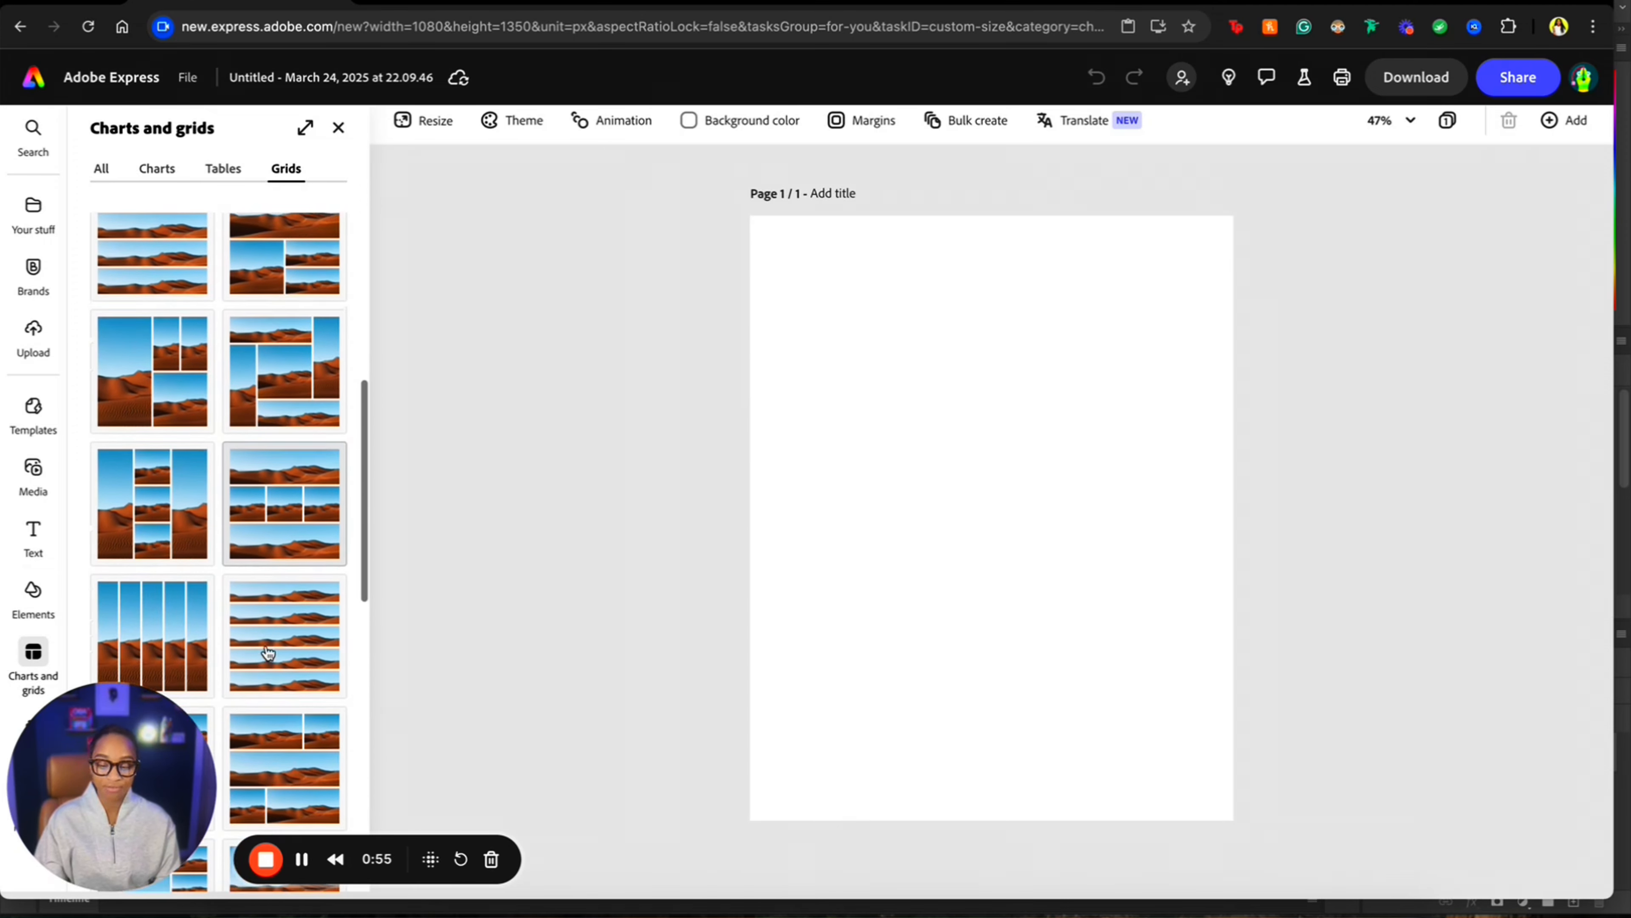
{"action": "scroll", "coordinate": [268, 652], "scroll_direction": "down", "scroll_amount": 5}
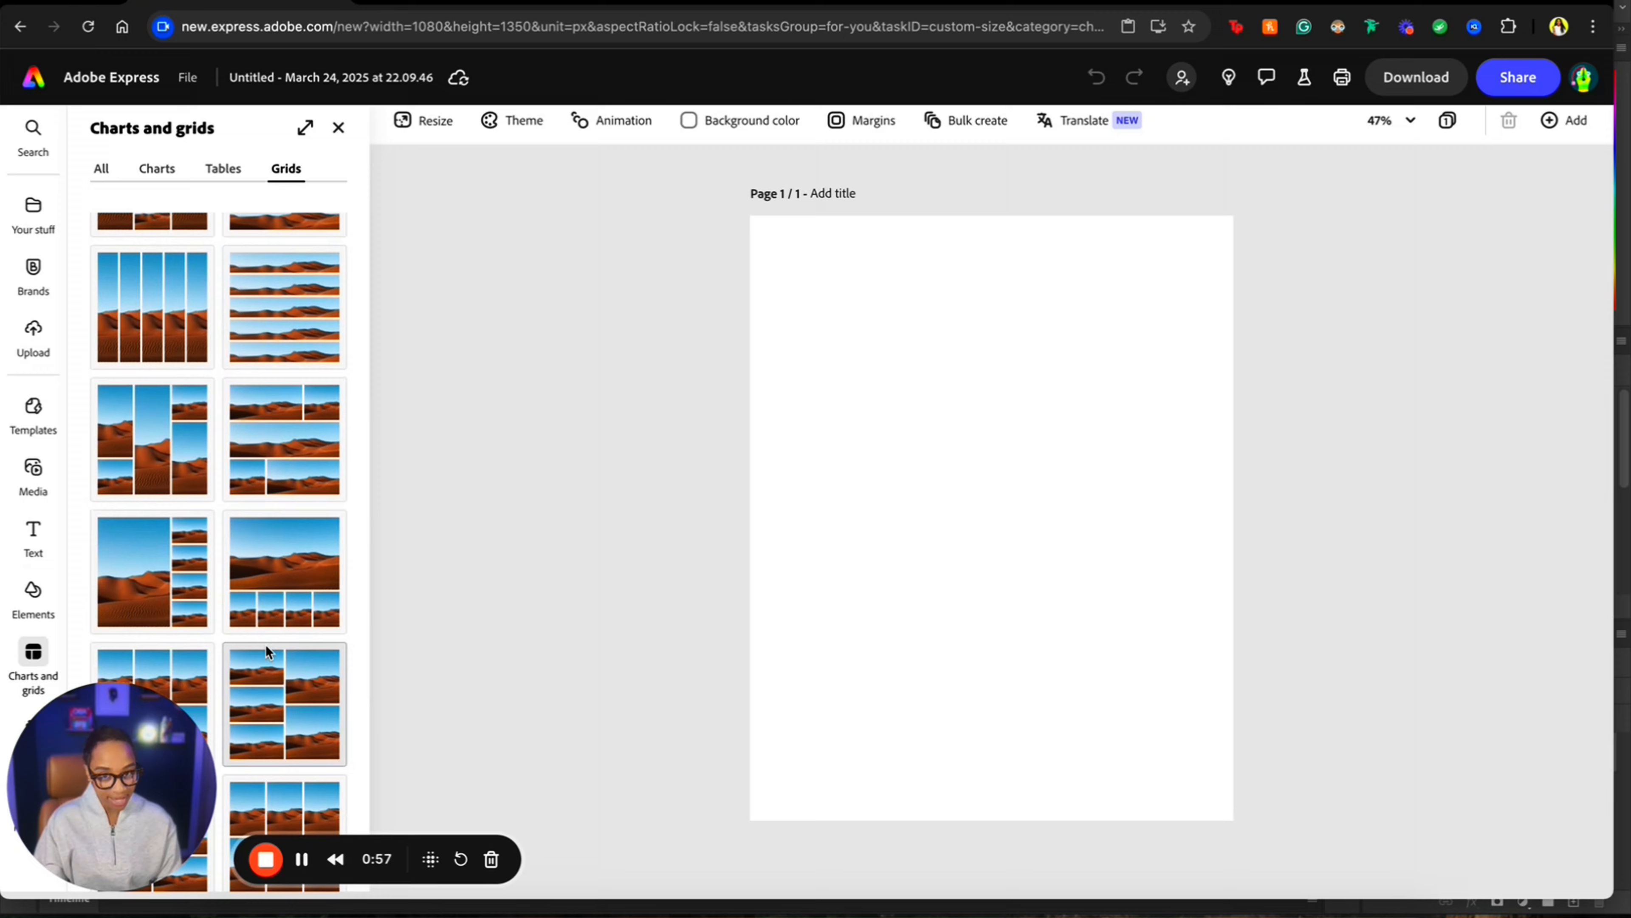
{"action": "scroll", "coordinate": [266, 649], "scroll_direction": "down", "scroll_amount": 10}
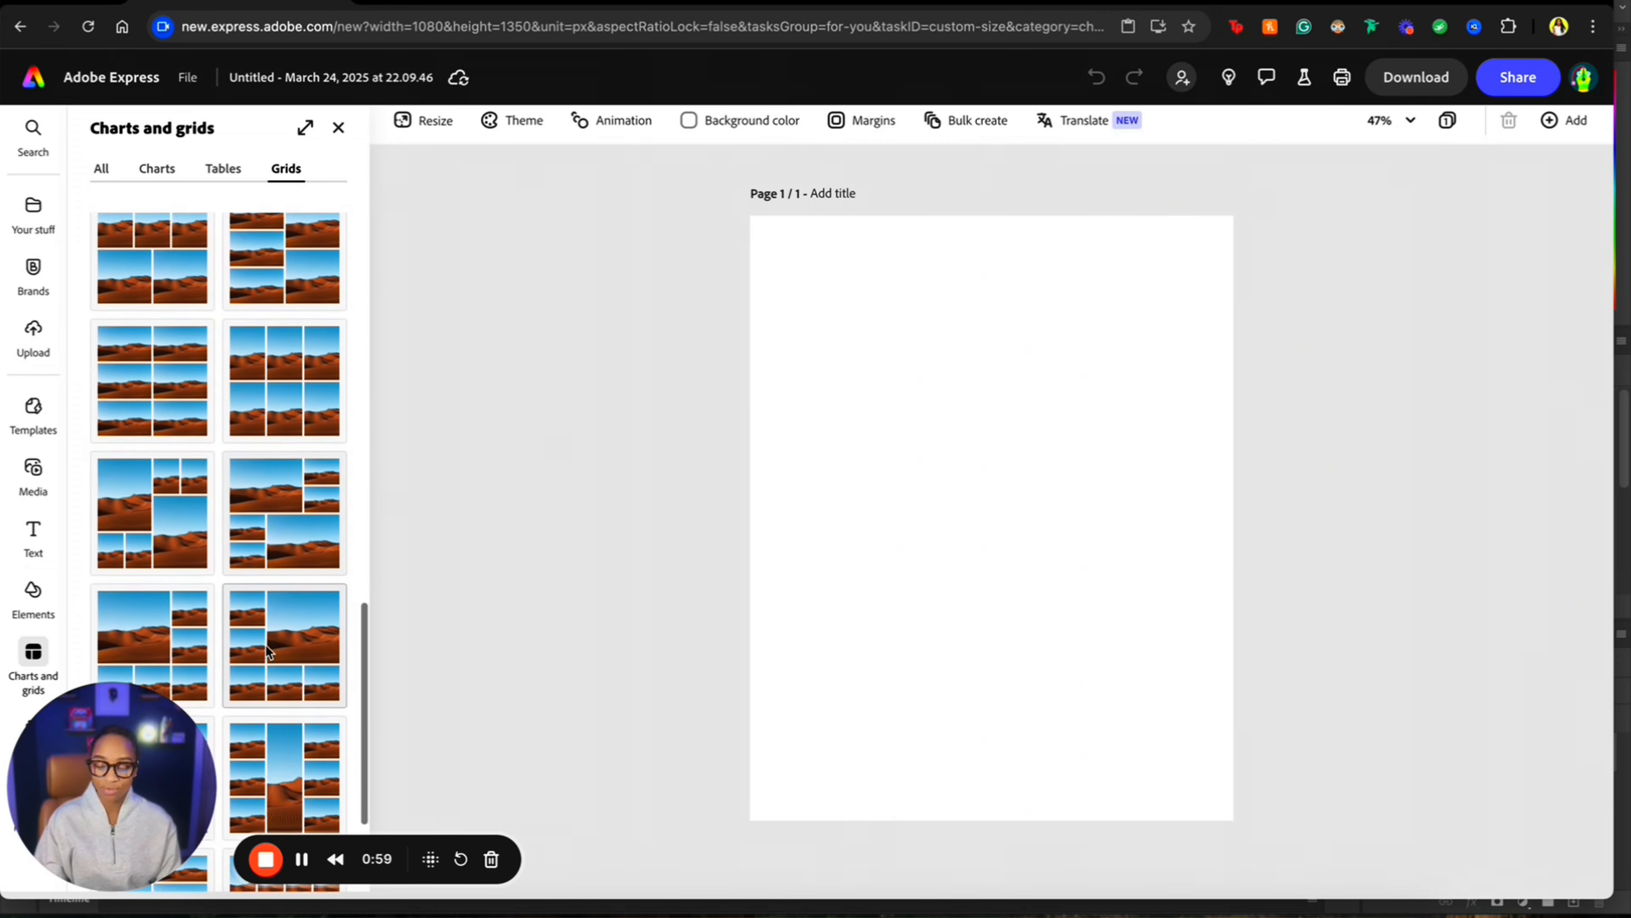
{"action": "scroll", "coordinate": [265, 644], "scroll_direction": "down", "scroll_amount": 1}
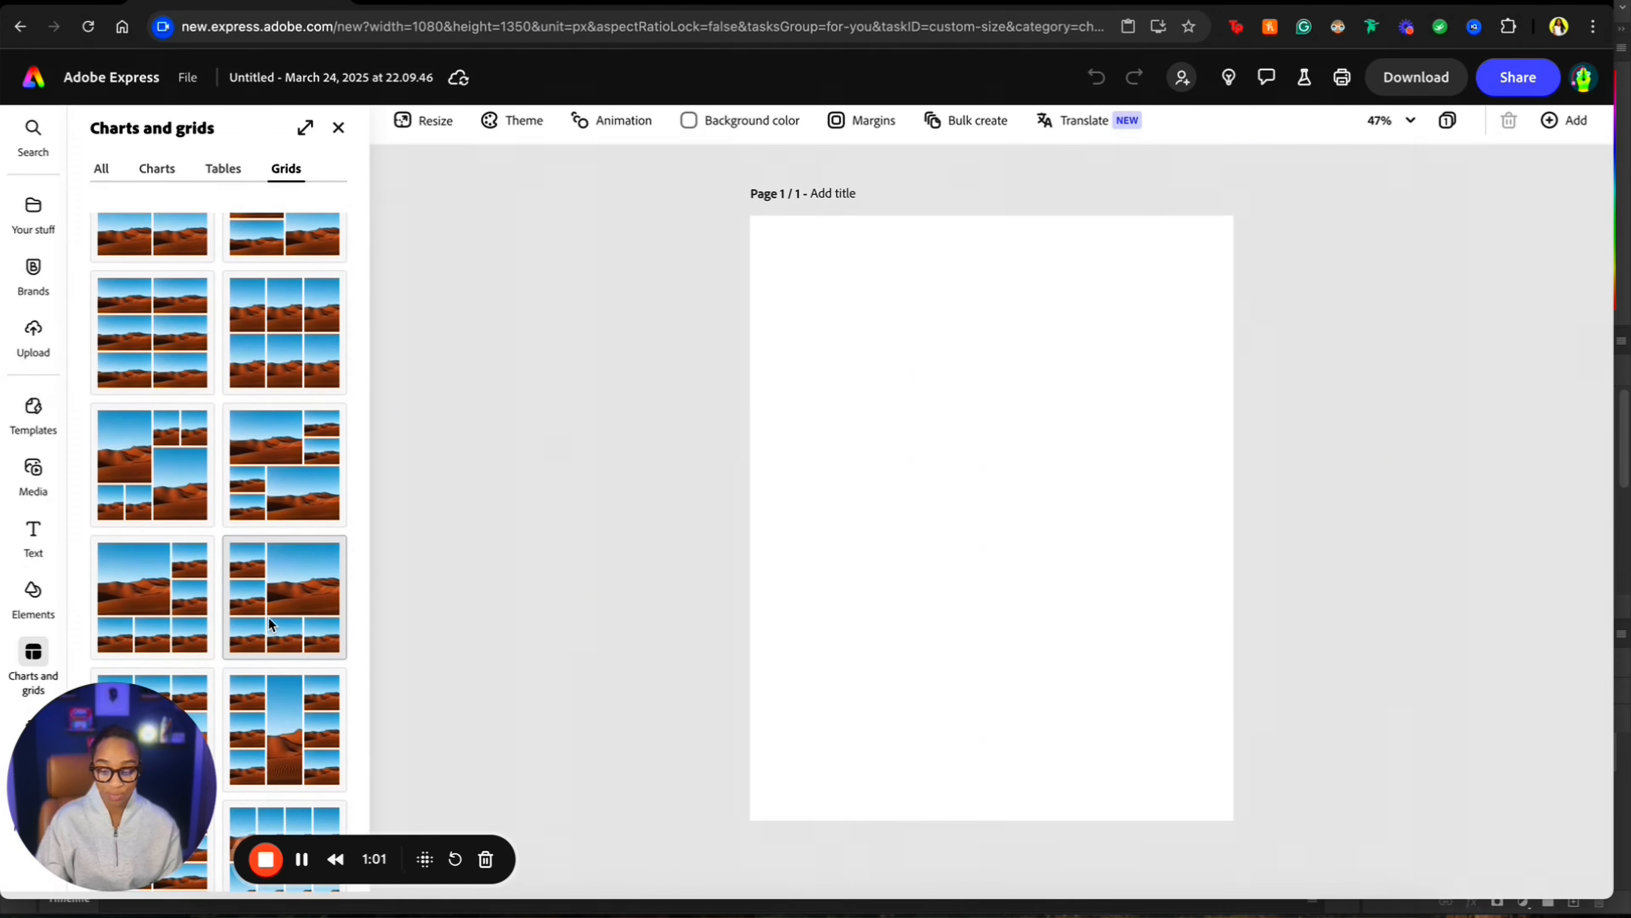
{"action": "scroll", "coordinate": [267, 617], "scroll_direction": "down", "scroll_amount": 3}
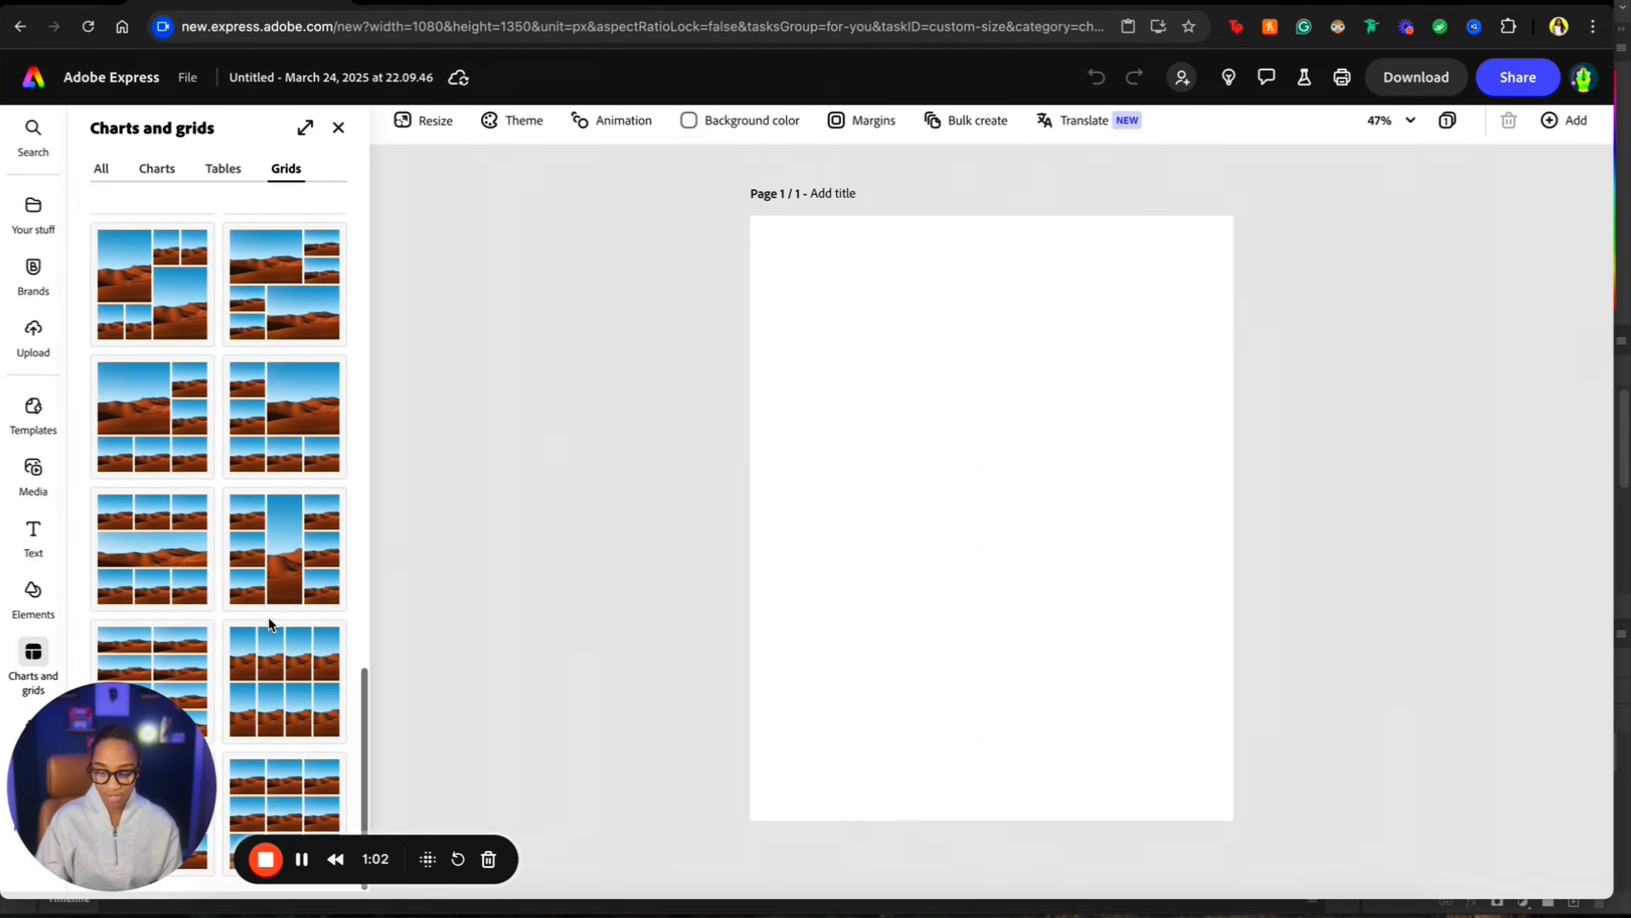
- Try the seven-photo grid with a tall centre cell and the six-photo grids on the page, removing each one
{"action": "left_click", "coordinate": [288, 566]}
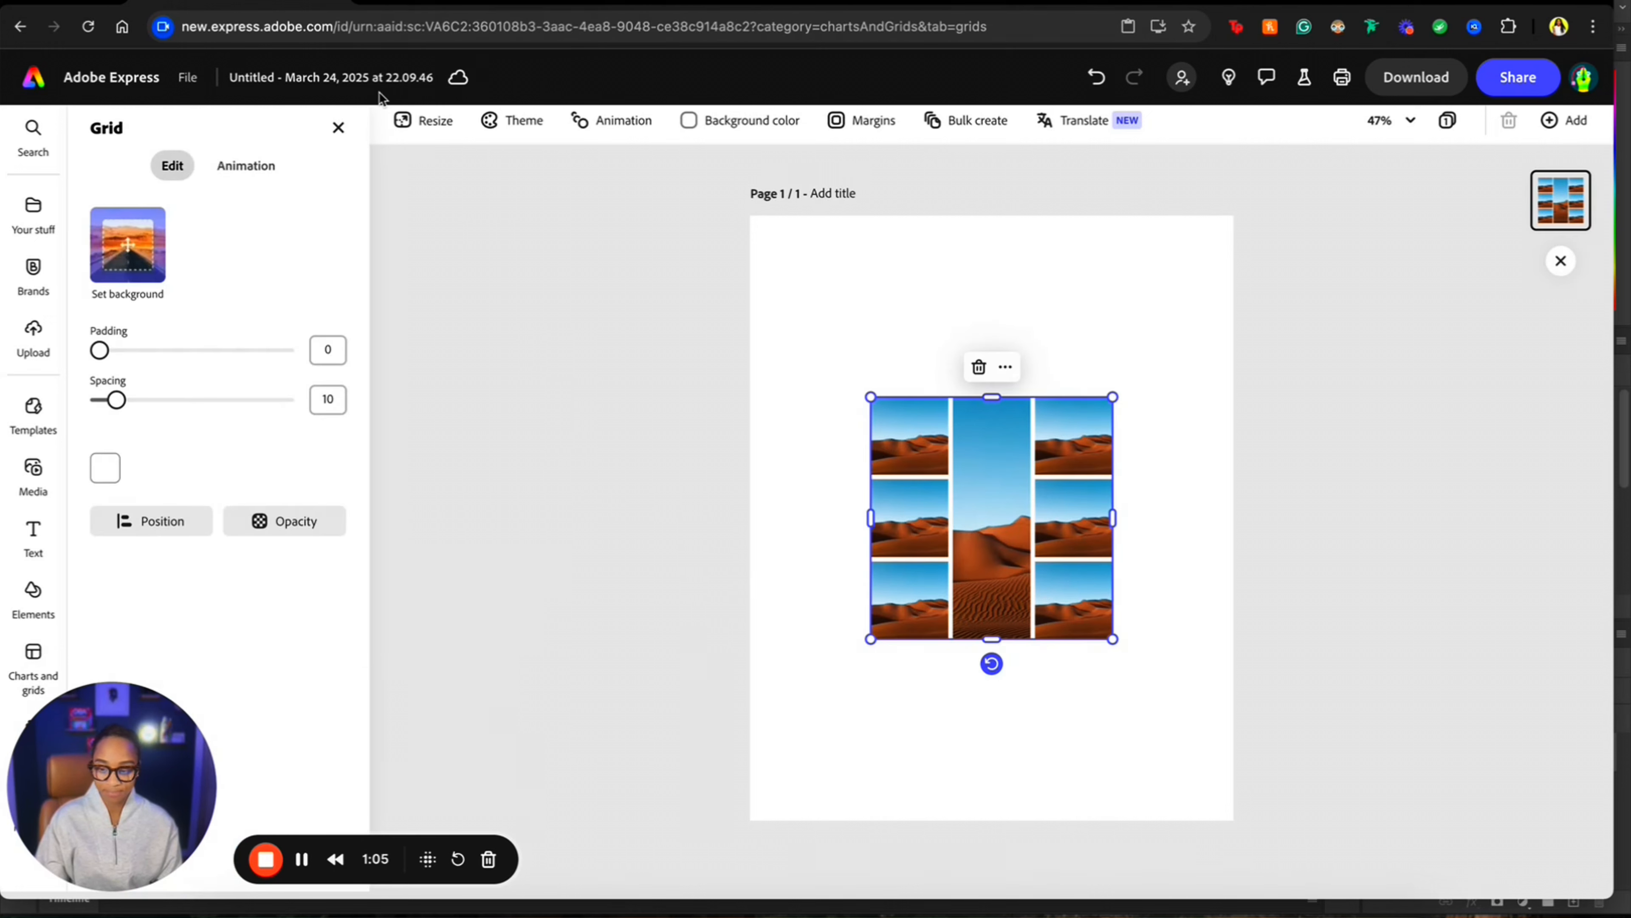
{"action": "left_click", "coordinate": [487, 268]}
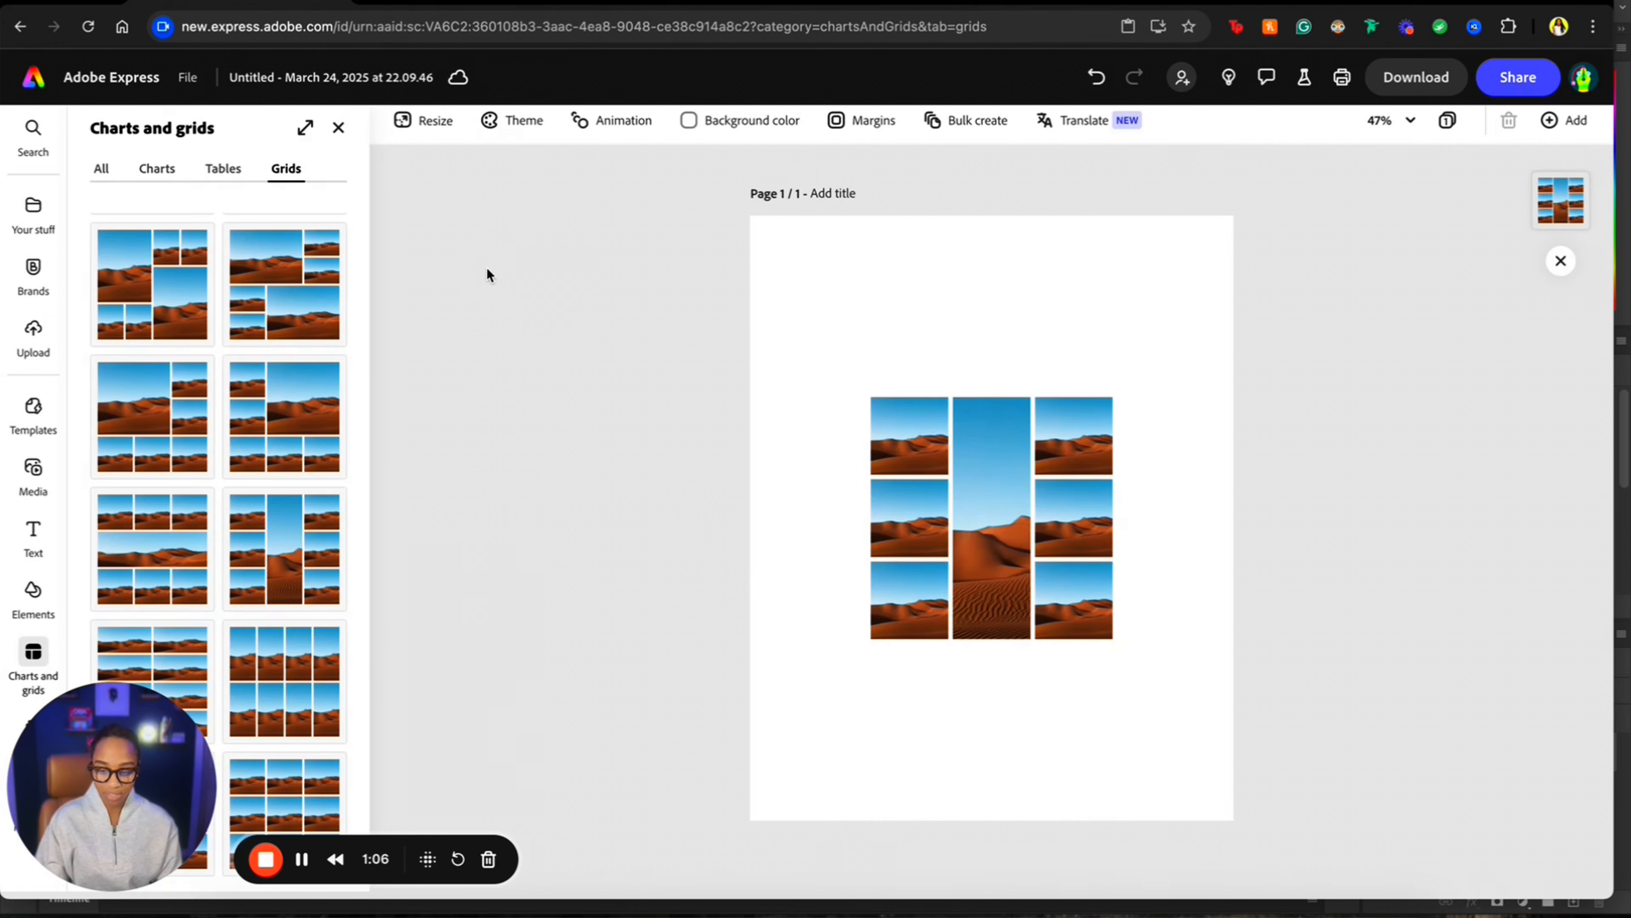
{"action": "left_click", "coordinate": [260, 402]}
{"action": "left_click", "coordinate": [1556, 198]}
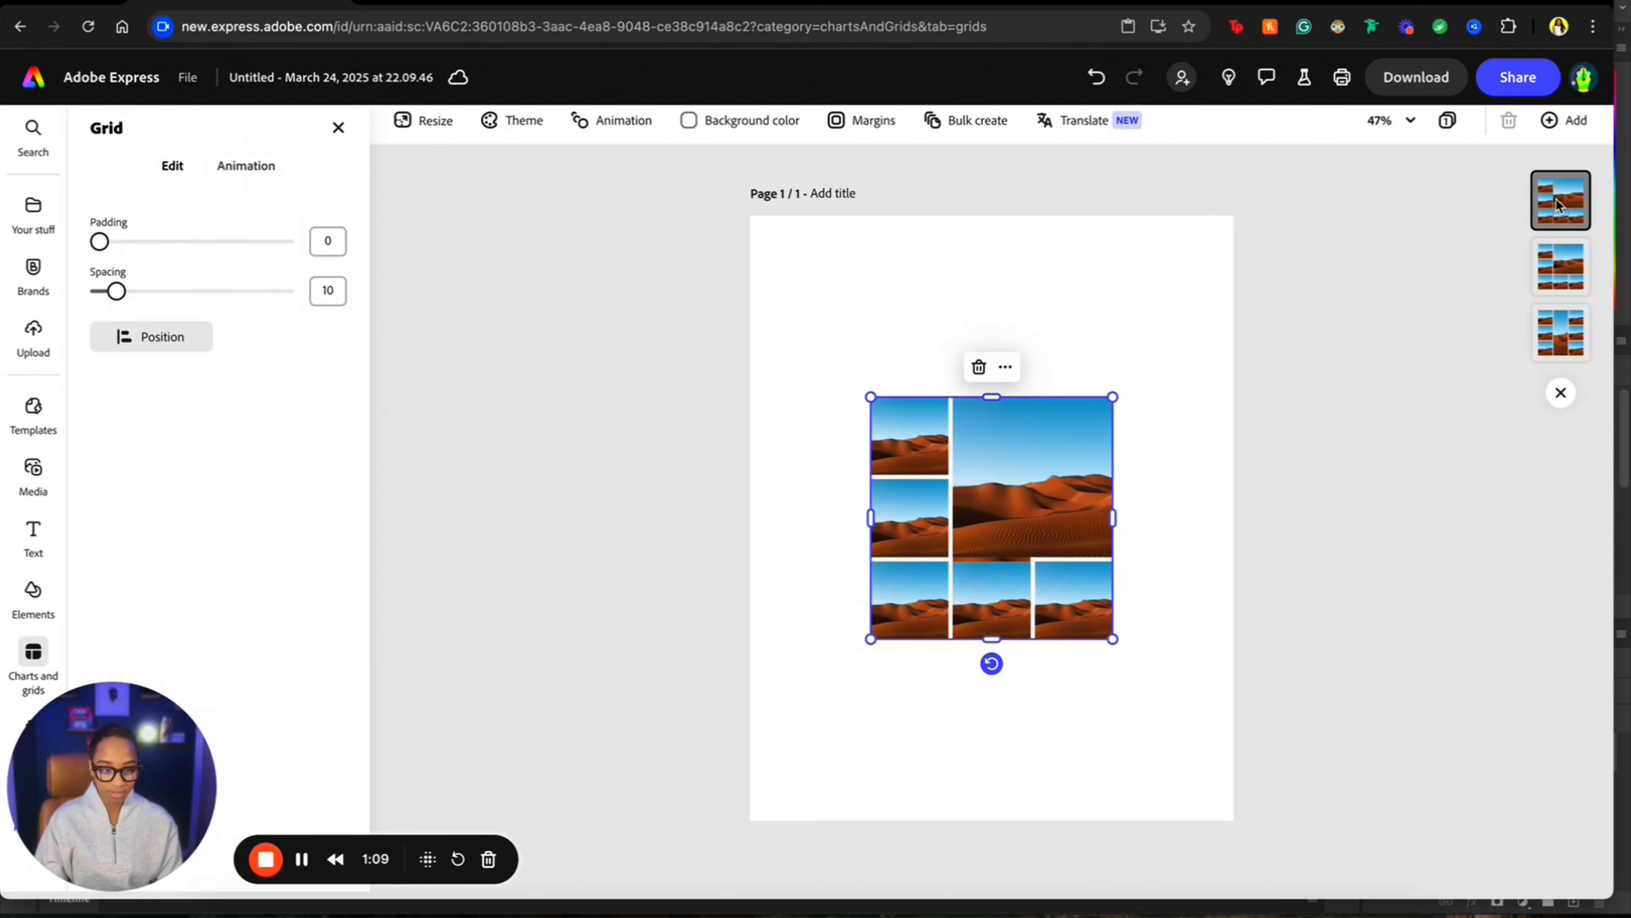
{"action": "key", "text": "Delete"}
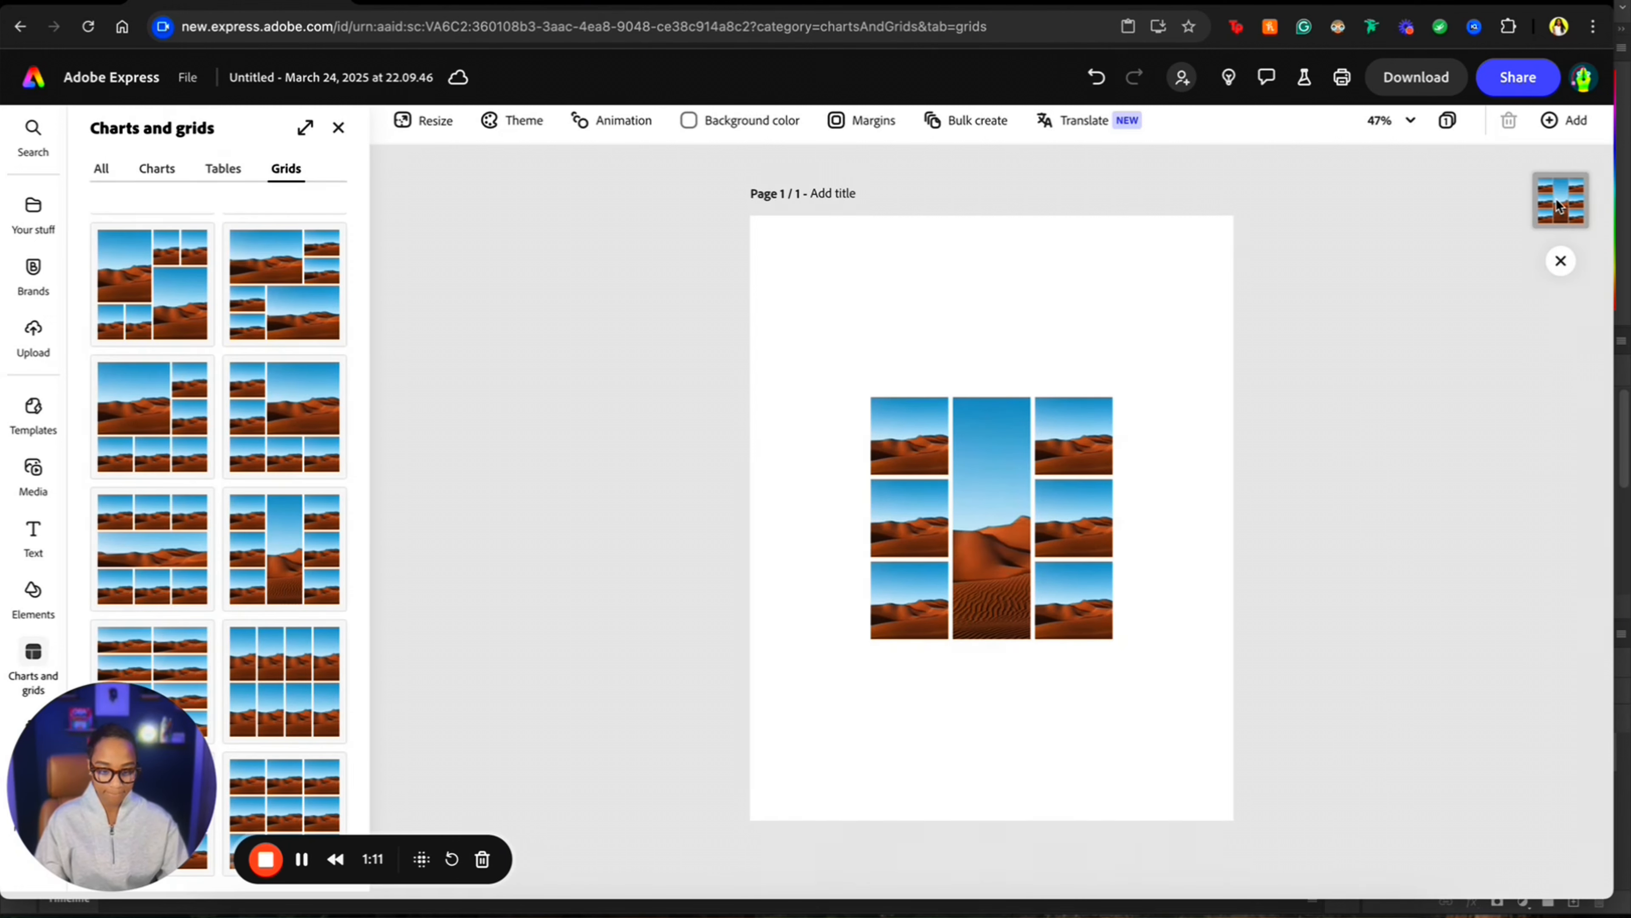
{"action": "left_click", "coordinate": [1556, 199]}
{"action": "key", "text": "Delete"}
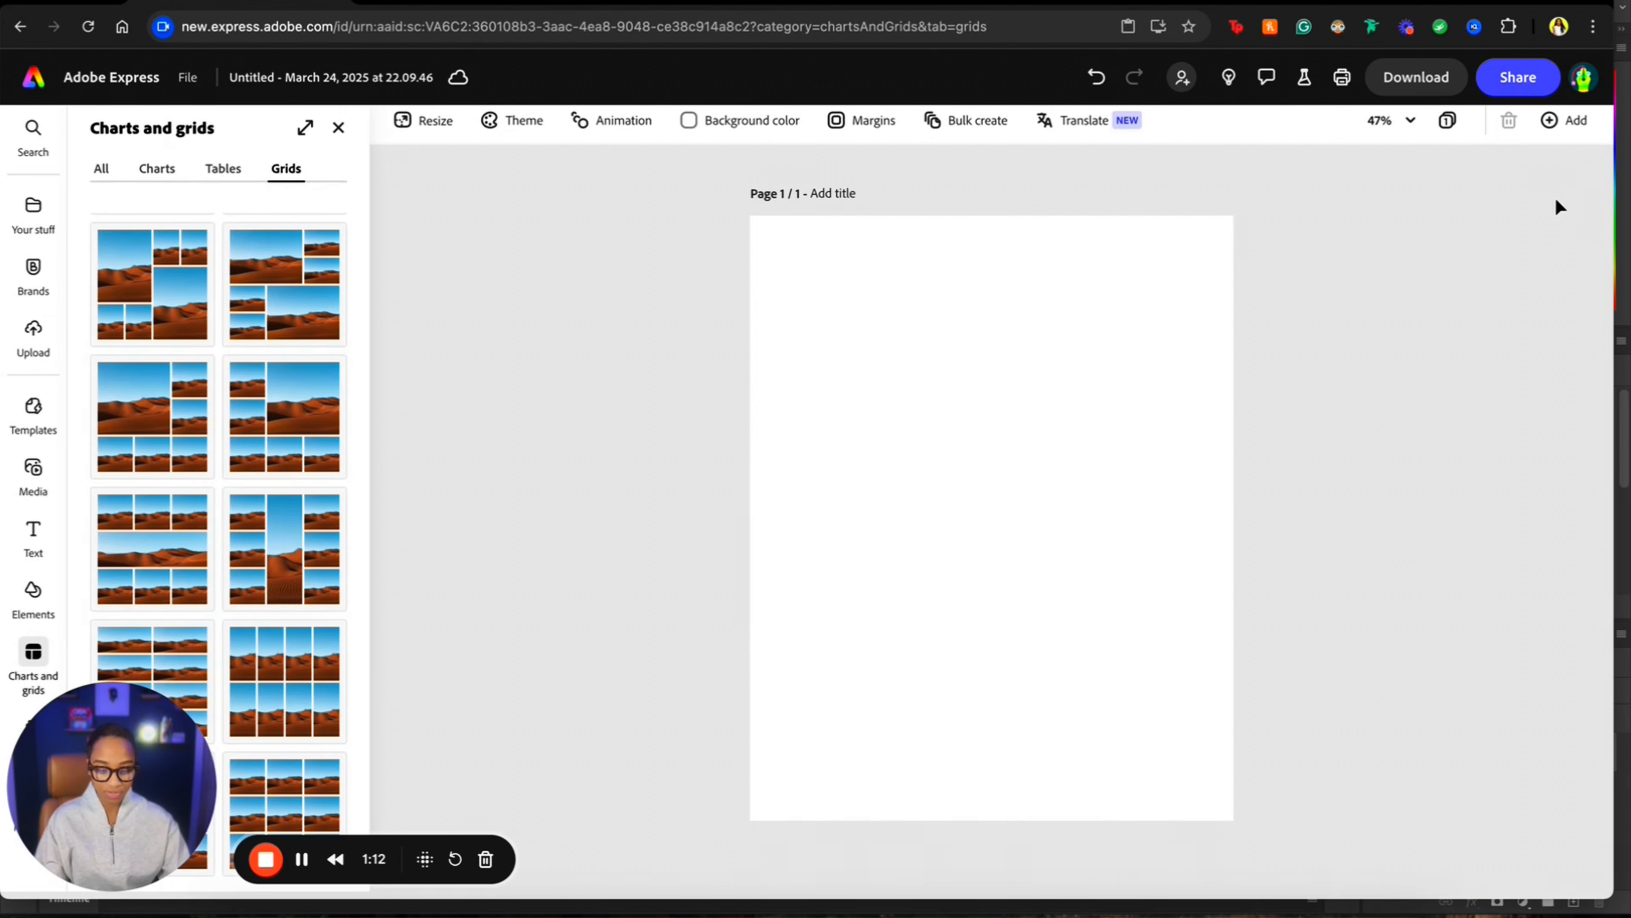
{"action": "left_click", "coordinate": [143, 435]}
{"action": "key", "text": "ctrl+z"}
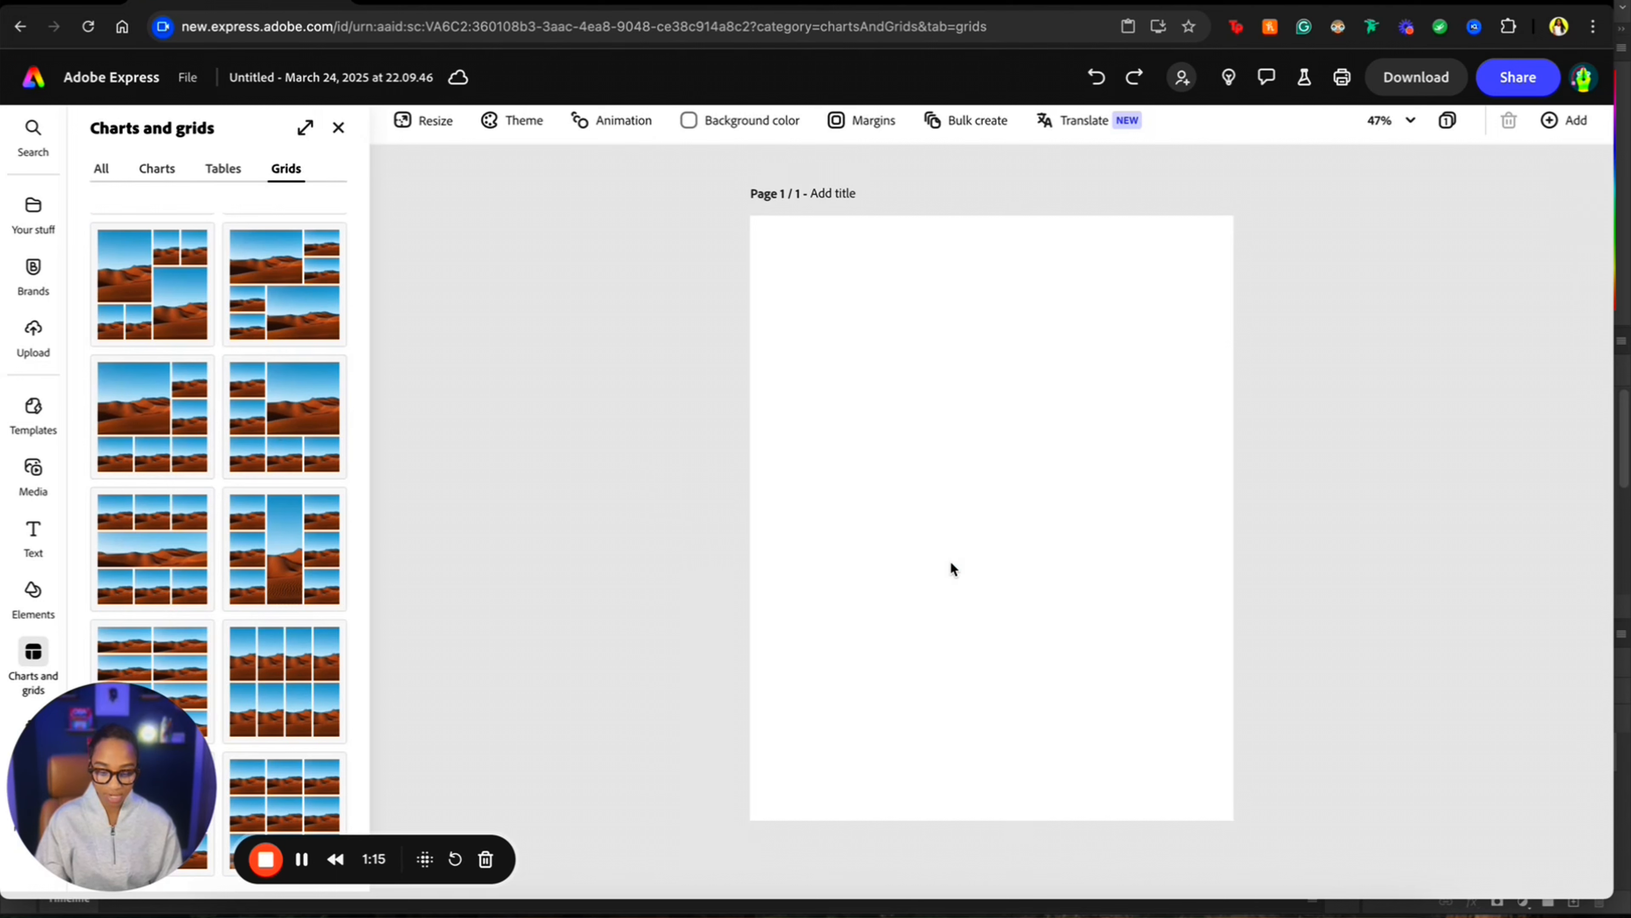
- Try the staggered five-photo, three-column grid on the page and delete all its copies
{"action": "scroll", "coordinate": [266, 380], "scroll_direction": "up", "scroll_amount": 4}
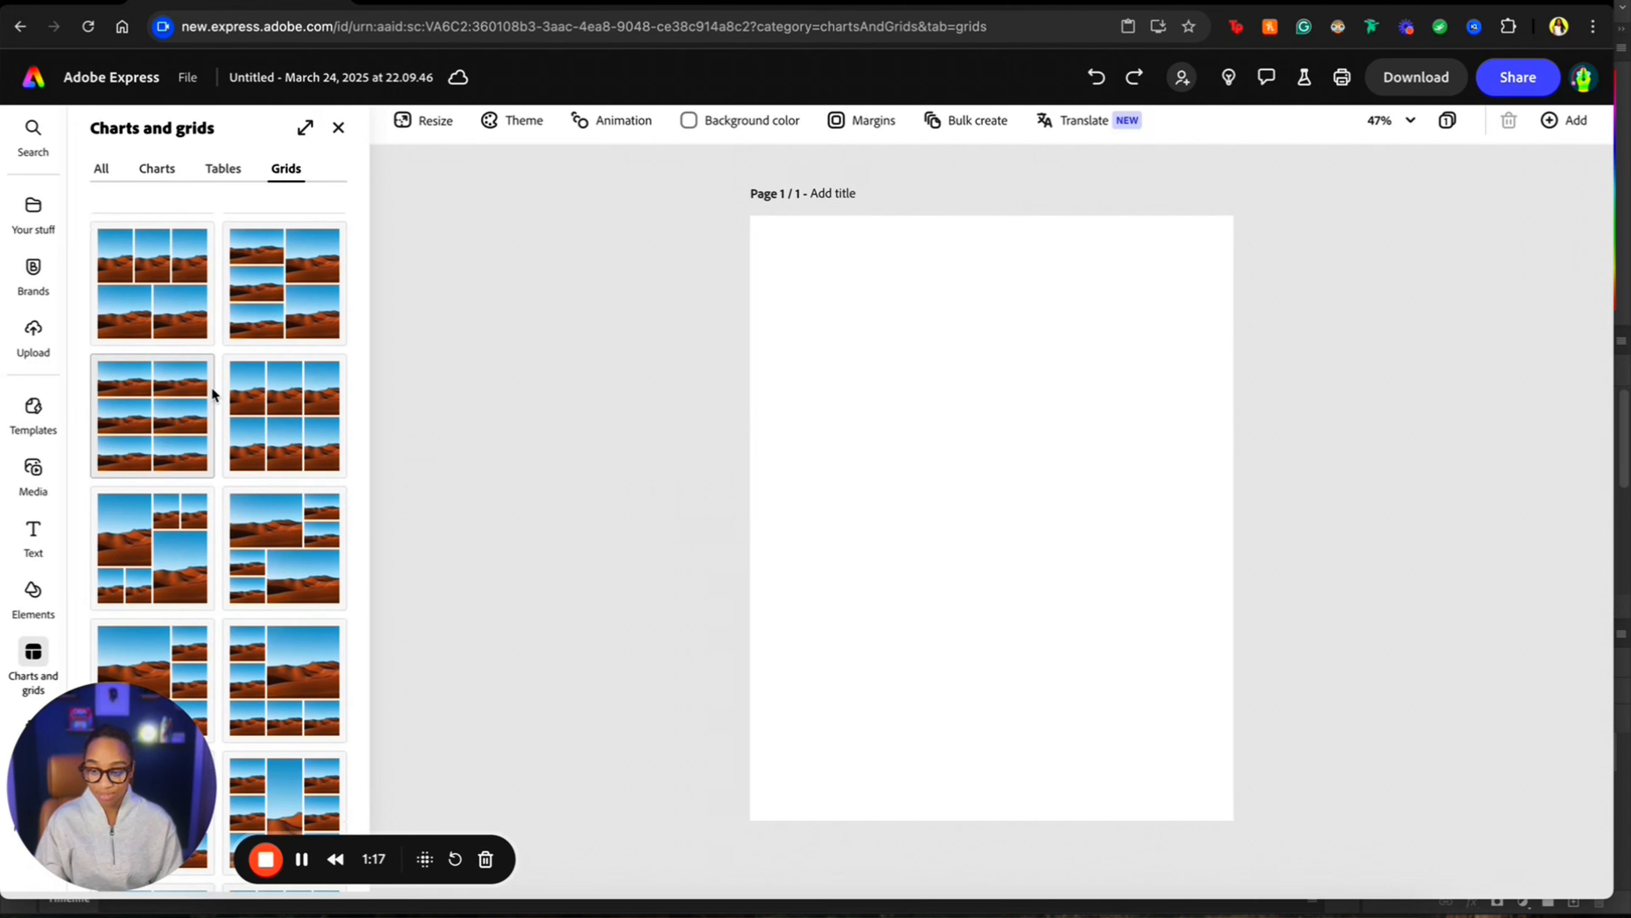
{"action": "scroll", "coordinate": [211, 388], "scroll_direction": "up", "scroll_amount": 5}
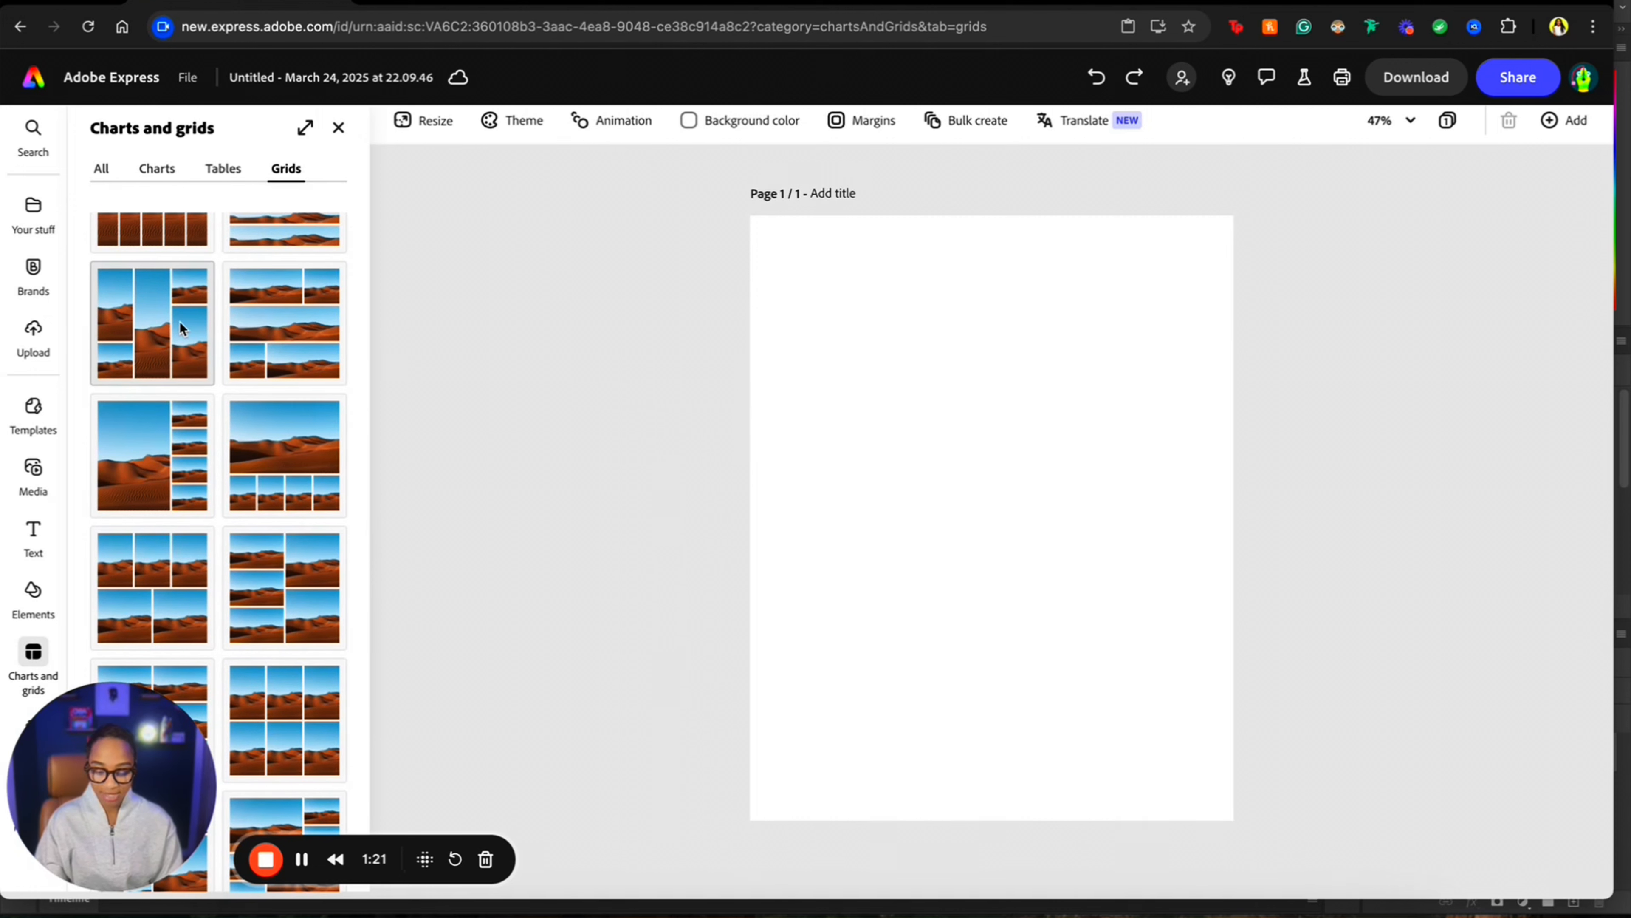
{"action": "left_click_drag", "start_coordinate": [172, 336], "coordinate": [870, 506]}
{"action": "key", "text": "Delete"}
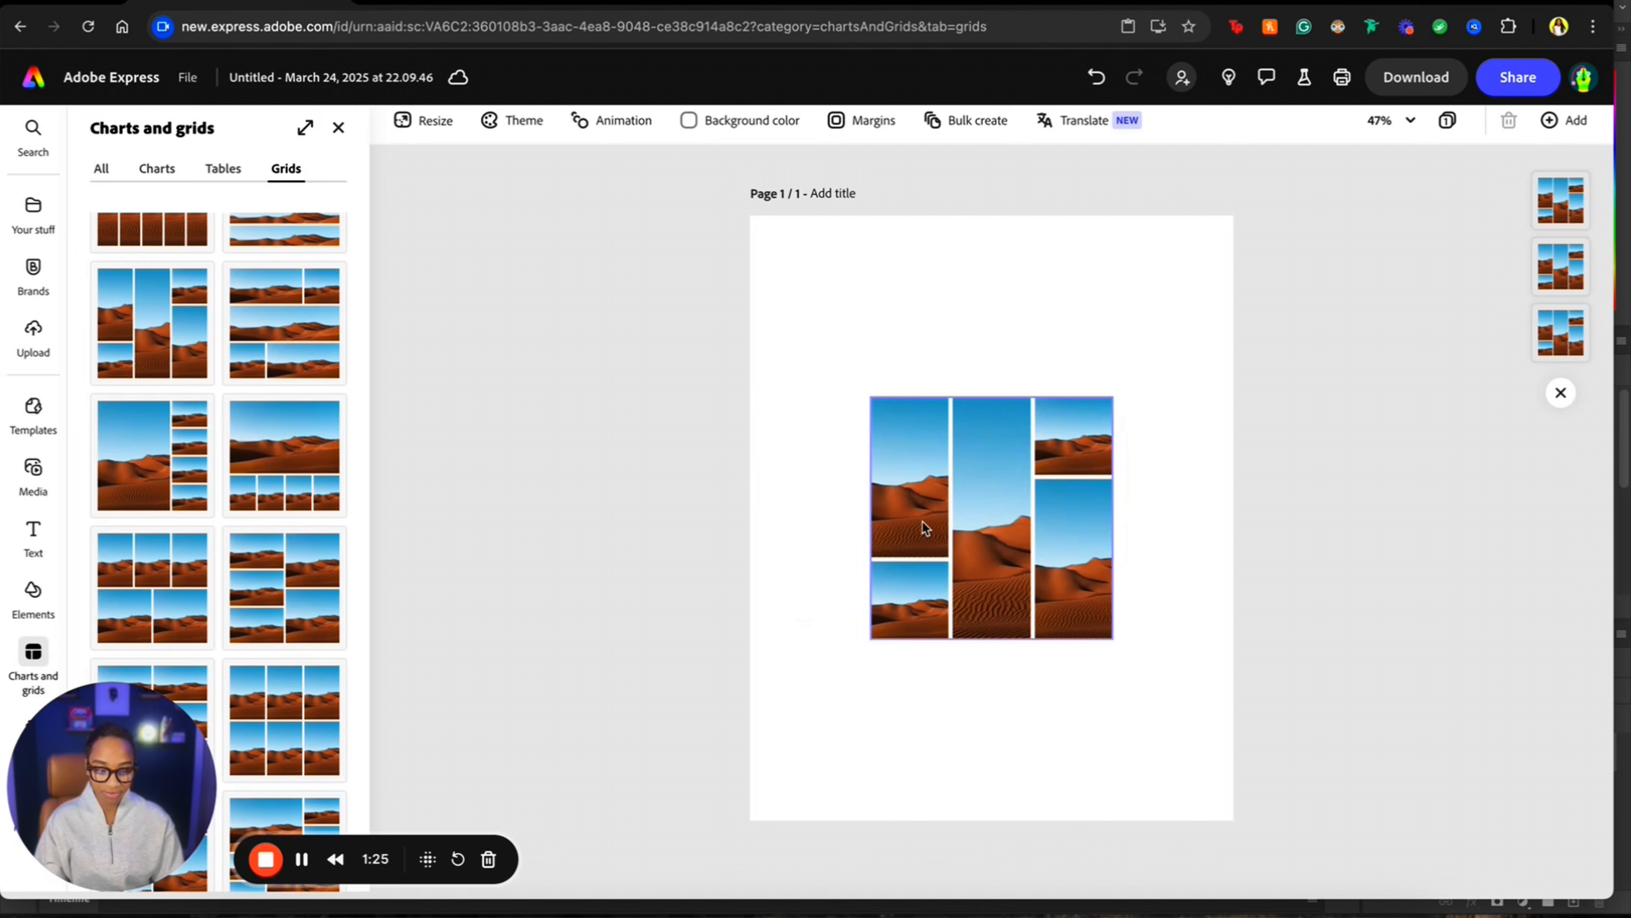
{"action": "left_click", "coordinate": [1567, 199]}
{"action": "key", "text": "Delete"}
{"action": "left_click", "coordinate": [1567, 201]}
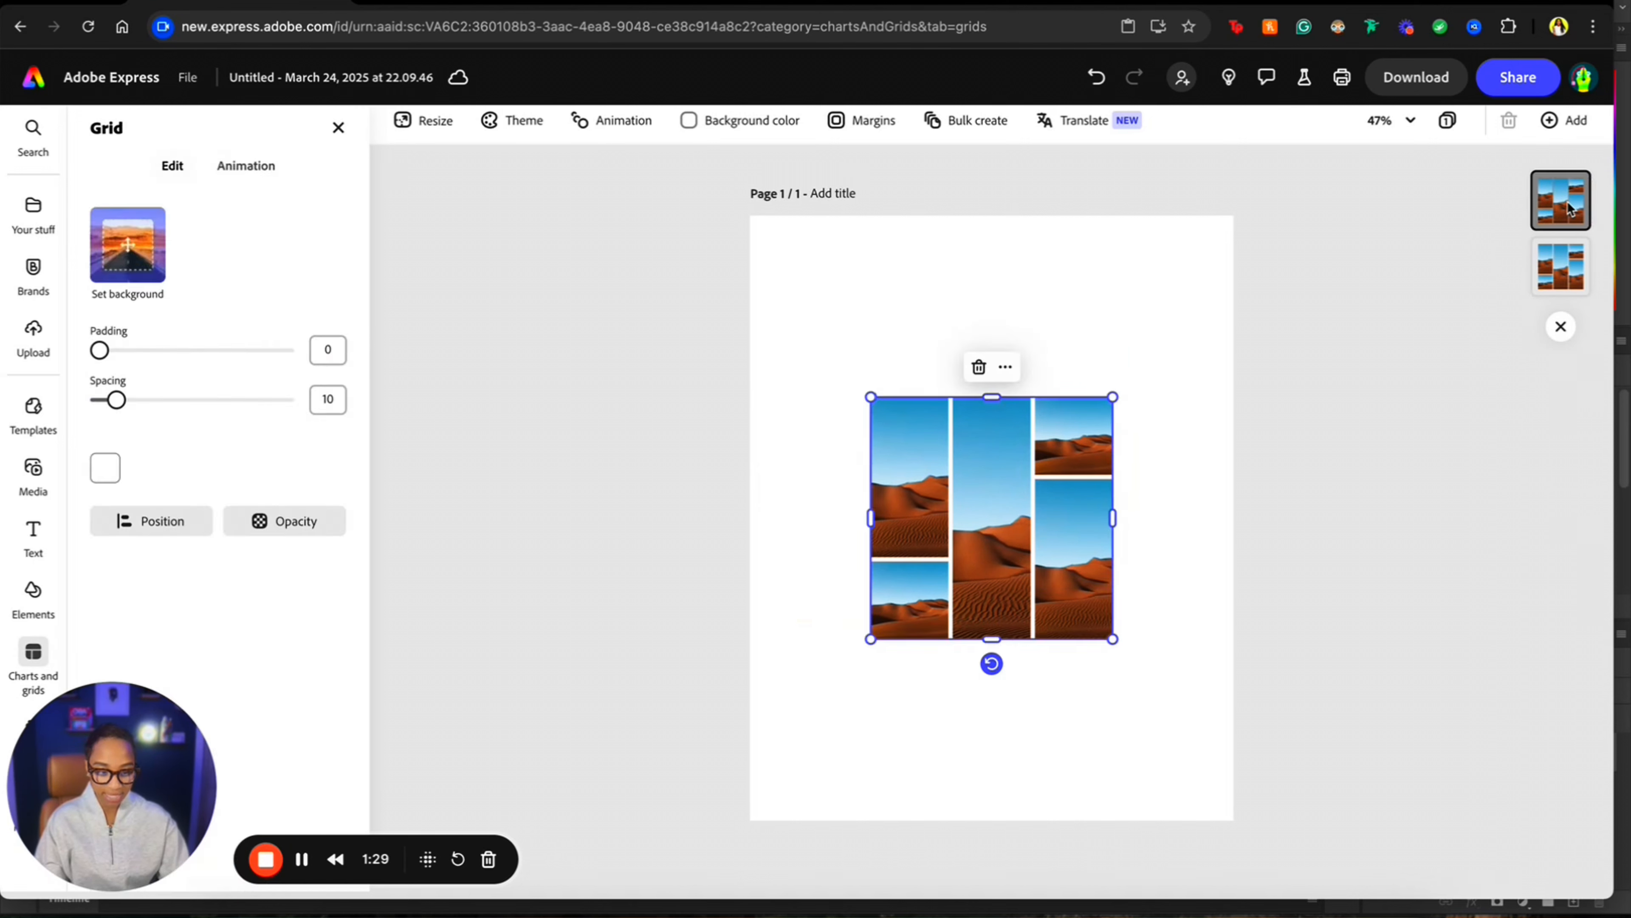
{"action": "key", "text": "Delete"}
{"action": "left_click", "coordinate": [1568, 201]}
{"action": "key", "text": "Delete"}
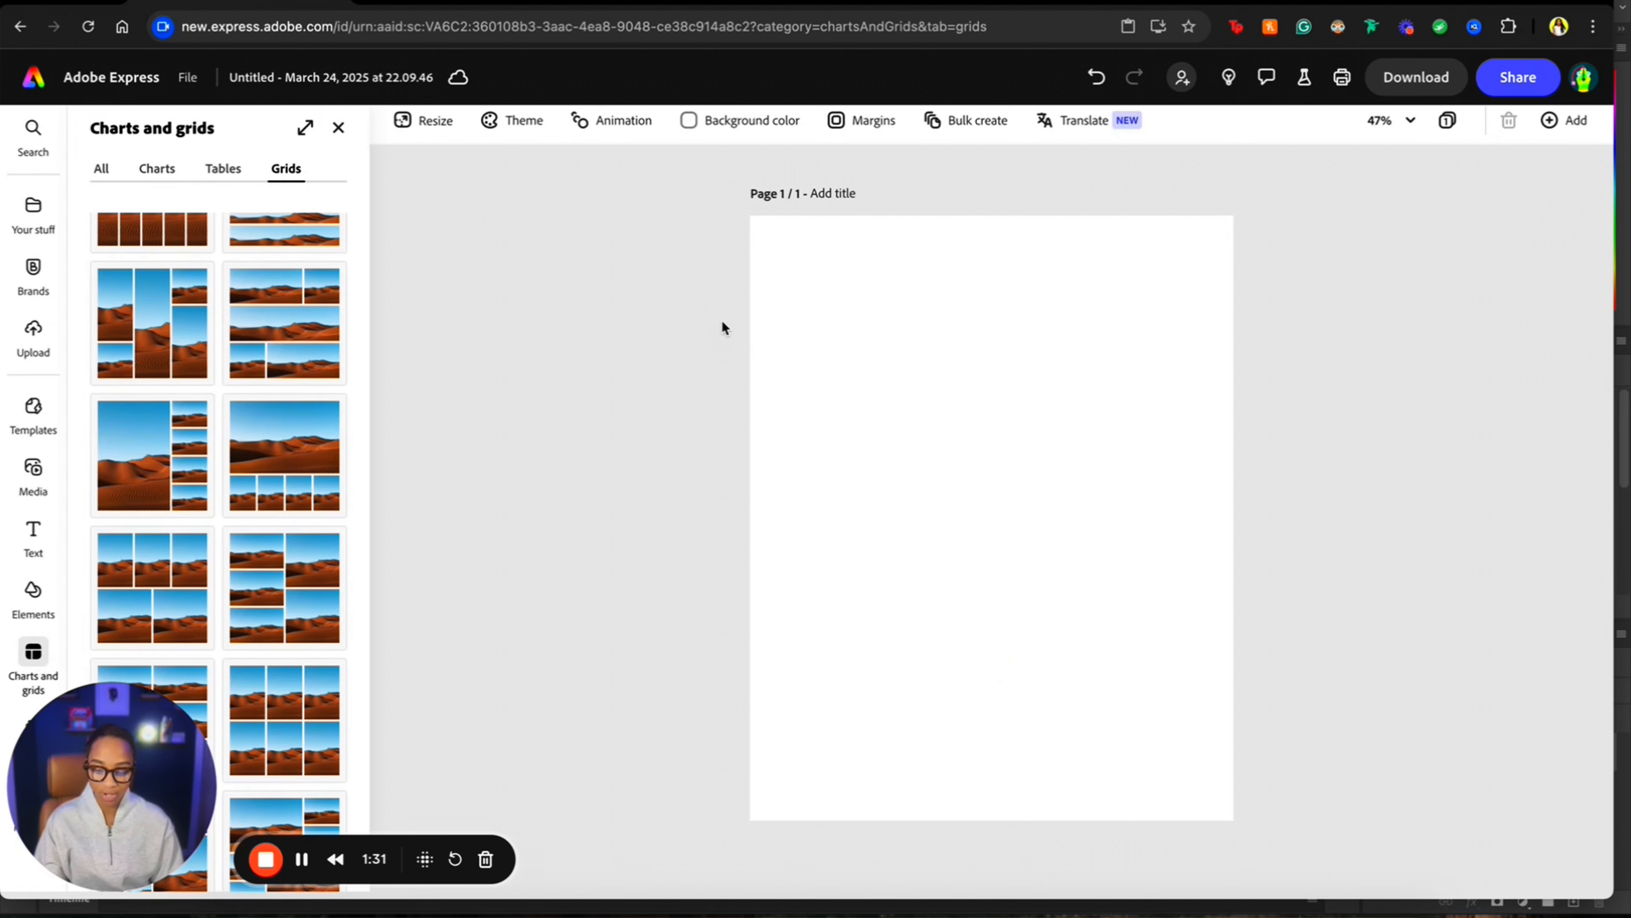
- Insert the seven-photo grid with a tall centre cell and enlarge it to most of the page width
{"action": "scroll", "coordinate": [310, 552], "scroll_direction": "down", "scroll_amount": 5}
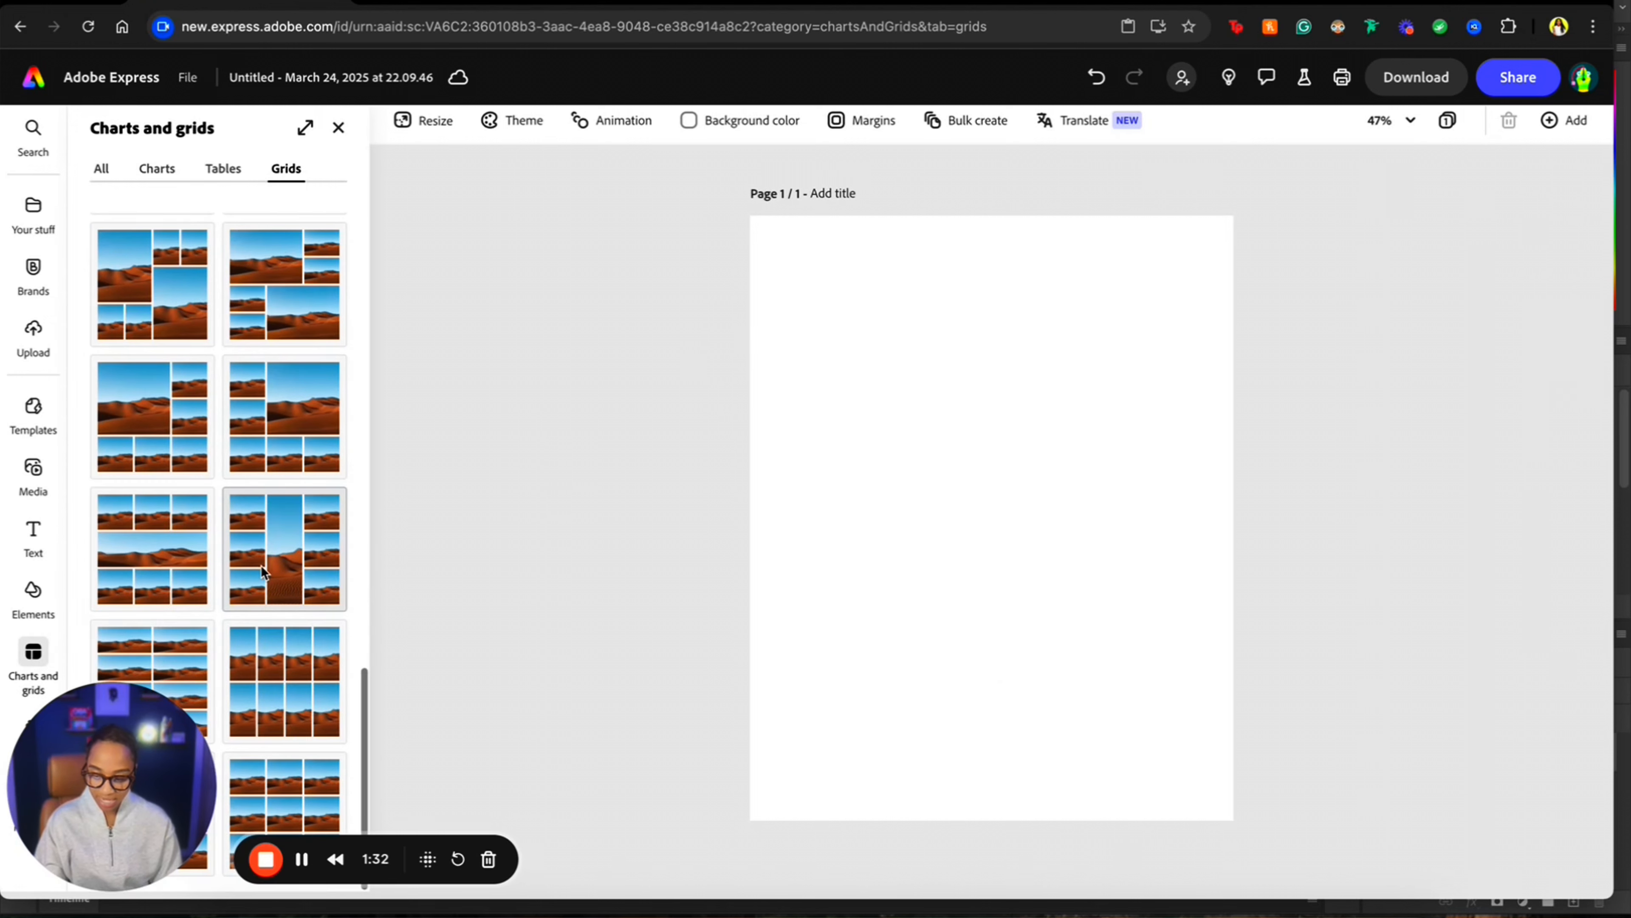
{"action": "left_click", "coordinate": [287, 569]}
{"action": "left_click", "coordinate": [1086, 501]}
{"action": "left_click_drag", "start_coordinate": [1114, 395], "coordinate": [1178, 268]}
{"action": "left_click_drag", "start_coordinate": [1126, 478], "coordinate": [1079, 527]}
{"action": "left_click_drag", "start_coordinate": [1165, 346], "coordinate": [1216, 293]}
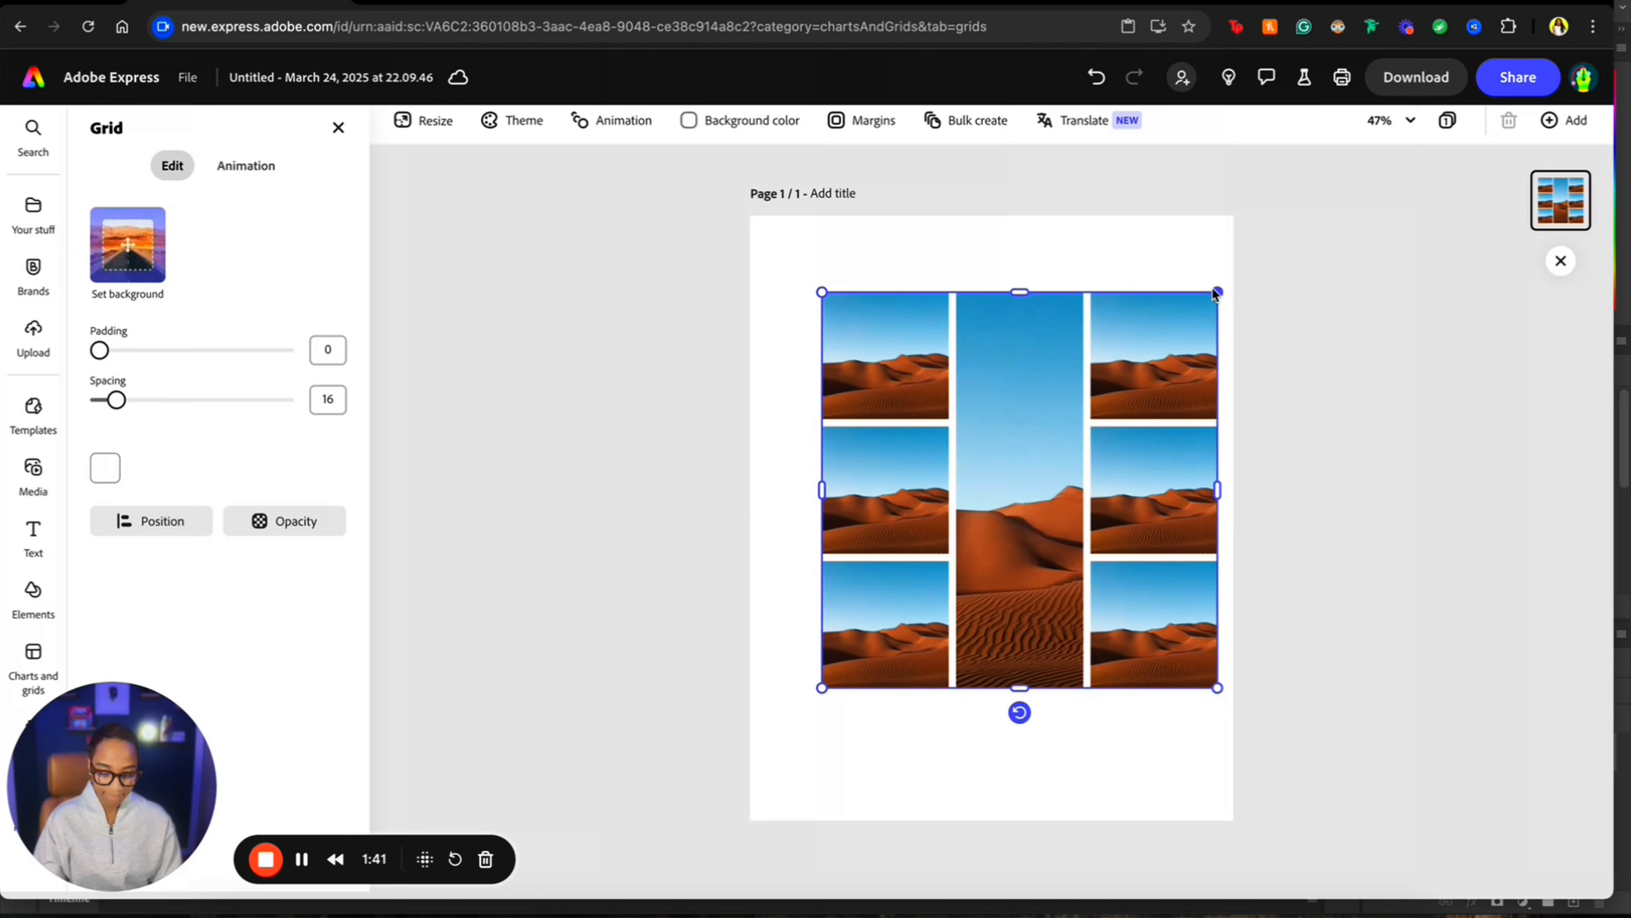
- Centre the grid horizontally near the page's upper edge and enlarge it slightly, leaving narrow side margins
{"action": "left_click_drag", "start_coordinate": [1151, 391], "coordinate": [1124, 419]}
{"action": "left_click", "coordinate": [1299, 393]}
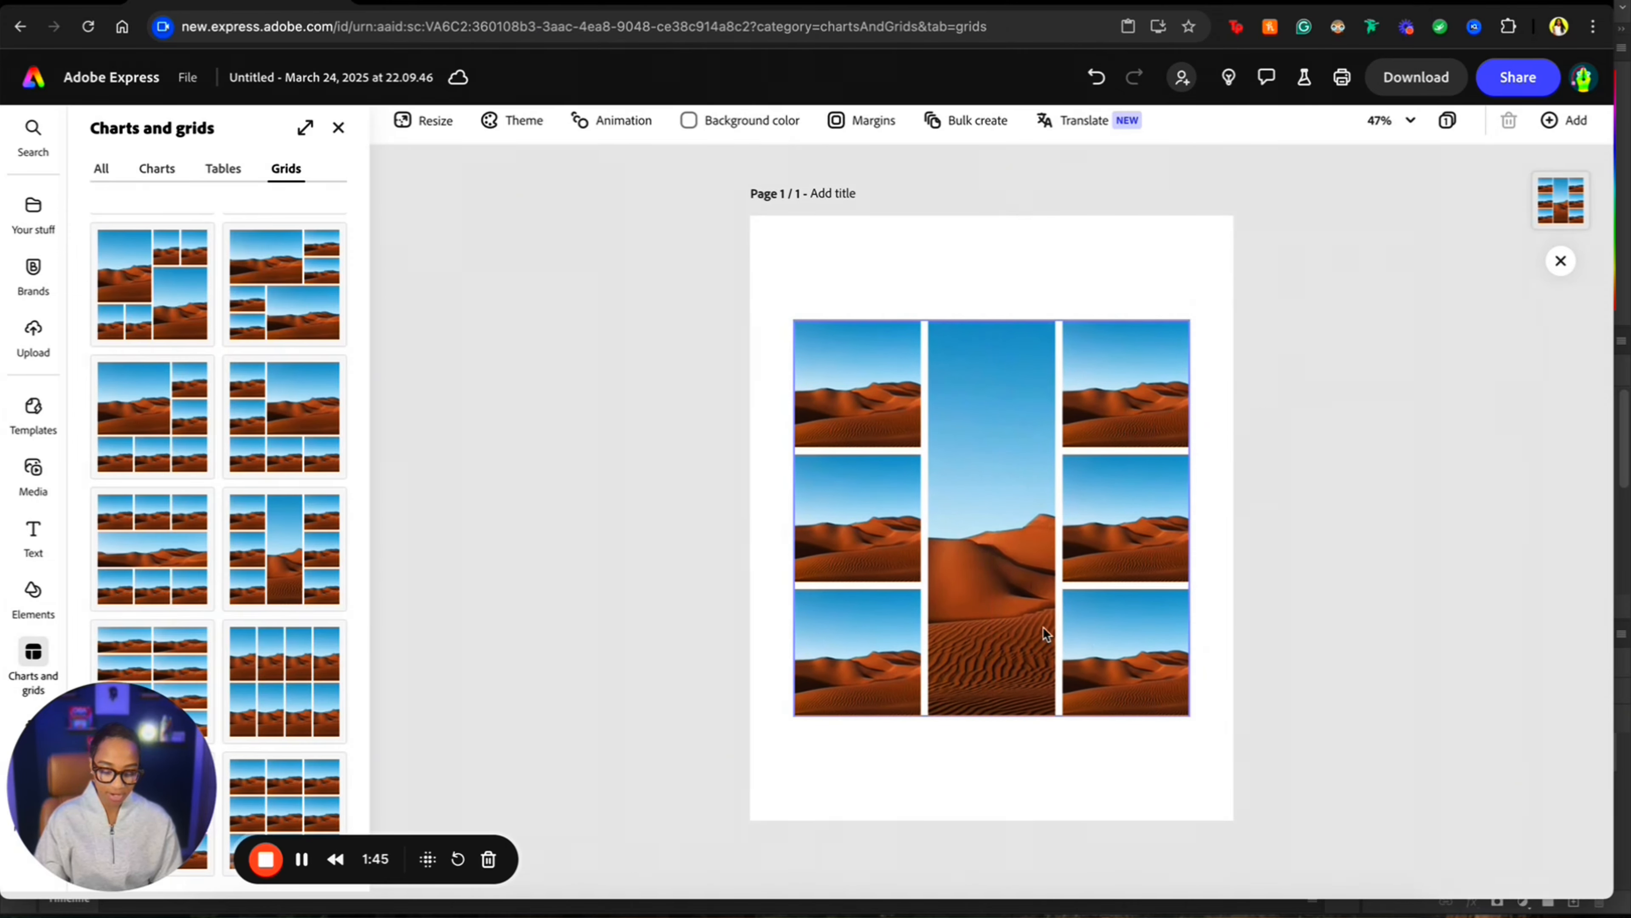
{"action": "left_click_drag", "start_coordinate": [1043, 626], "coordinate": [1066, 535]}
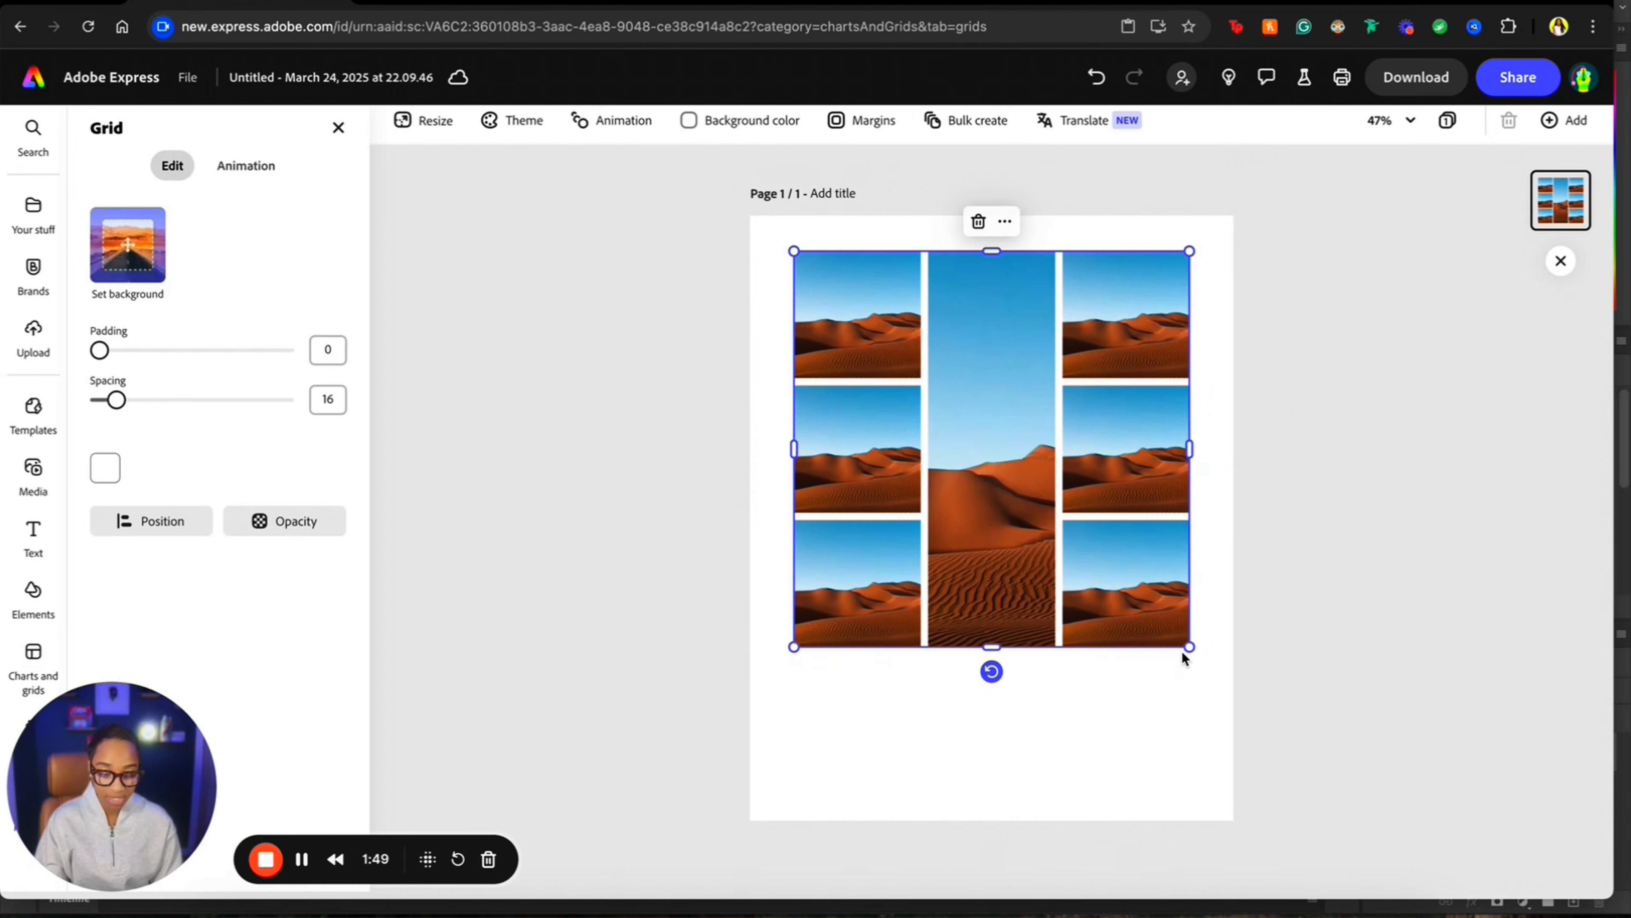
{"action": "mouse_move", "coordinate": [1186, 651]}
{"action": "left_mouse_down"}
{"action": "mouse_move", "coordinate": [1205, 668]}
{"action": "mouse_move", "coordinate": [1170, 629]}
{"action": "left_mouse_up"}
{"action": "left_click", "coordinate": [1034, 765]}
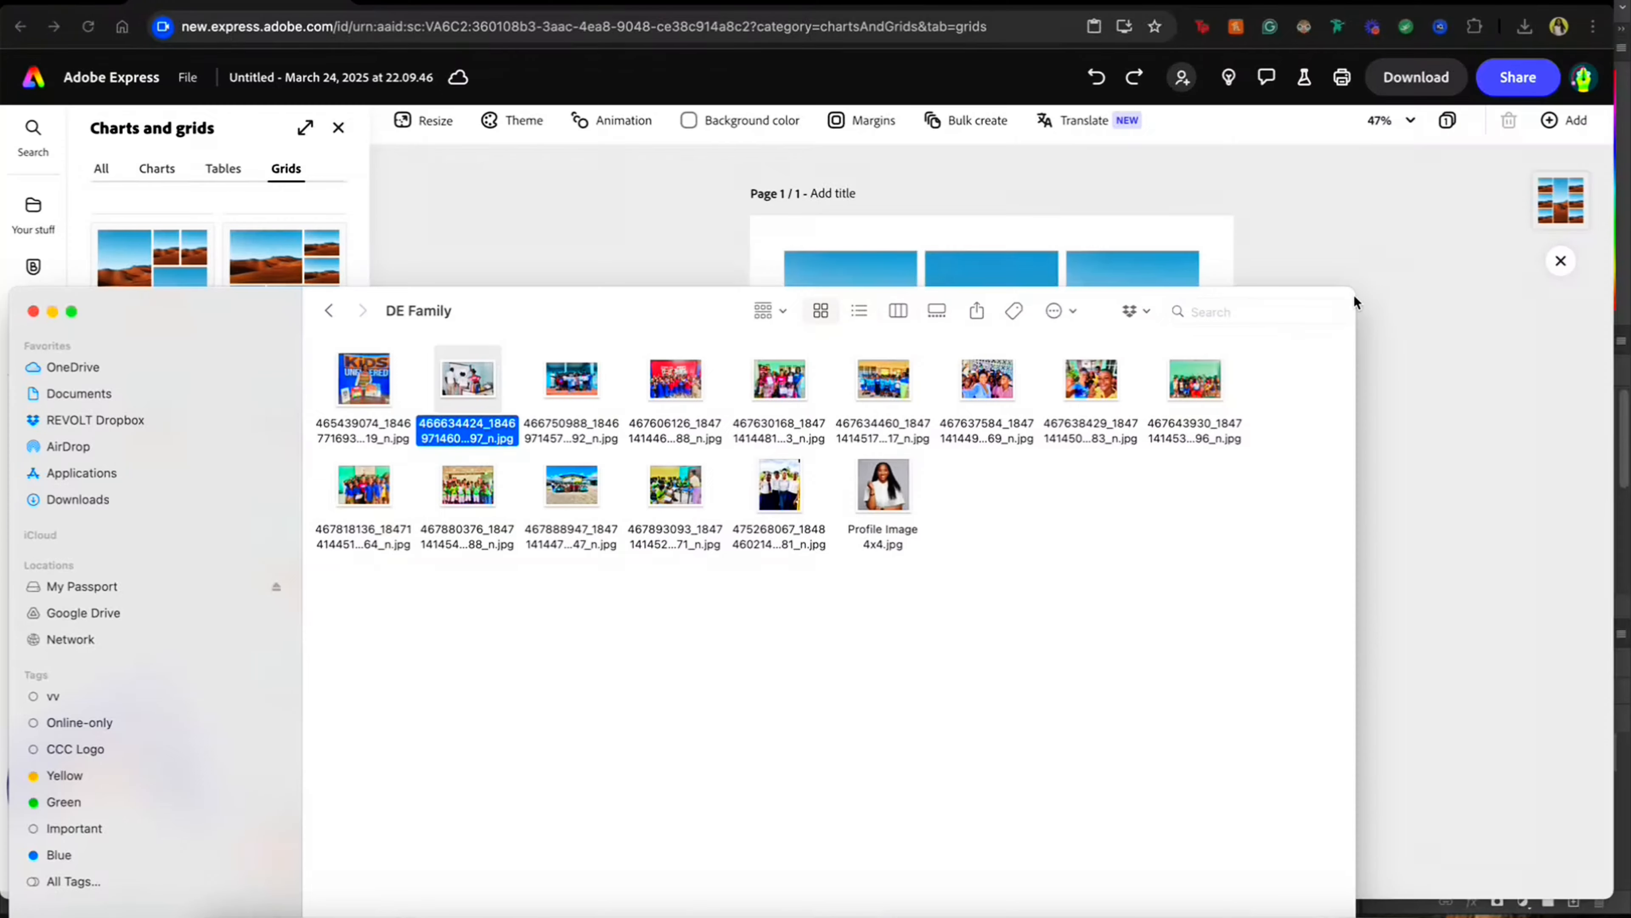
- Fill the grid's right column from the DE Family folder with the photos beginning 466750988, 467606126 and 467630168, top to bottom
{"action": "left_click_drag", "start_coordinate": [1353, 294], "coordinate": [1003, 348]}
{"action": "left_click_drag", "start_coordinate": [553, 365], "coordinate": [482, 112]}
{"action": "left_click", "coordinate": [511, 307]}
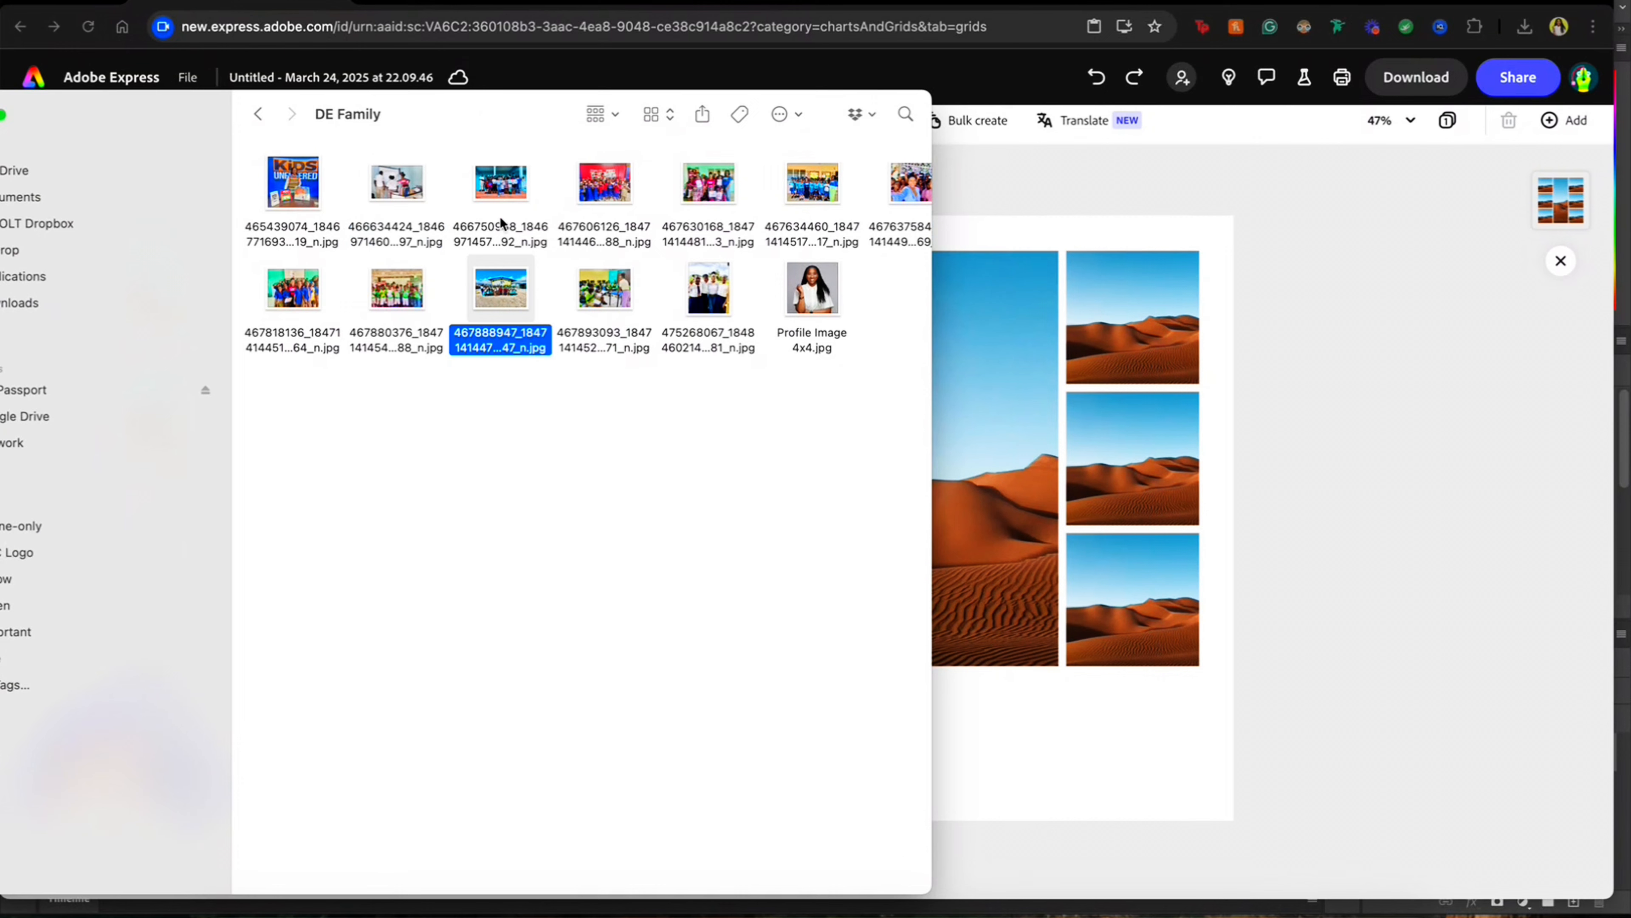
{"action": "left_click_drag", "start_coordinate": [501, 173], "coordinate": [1123, 321]}
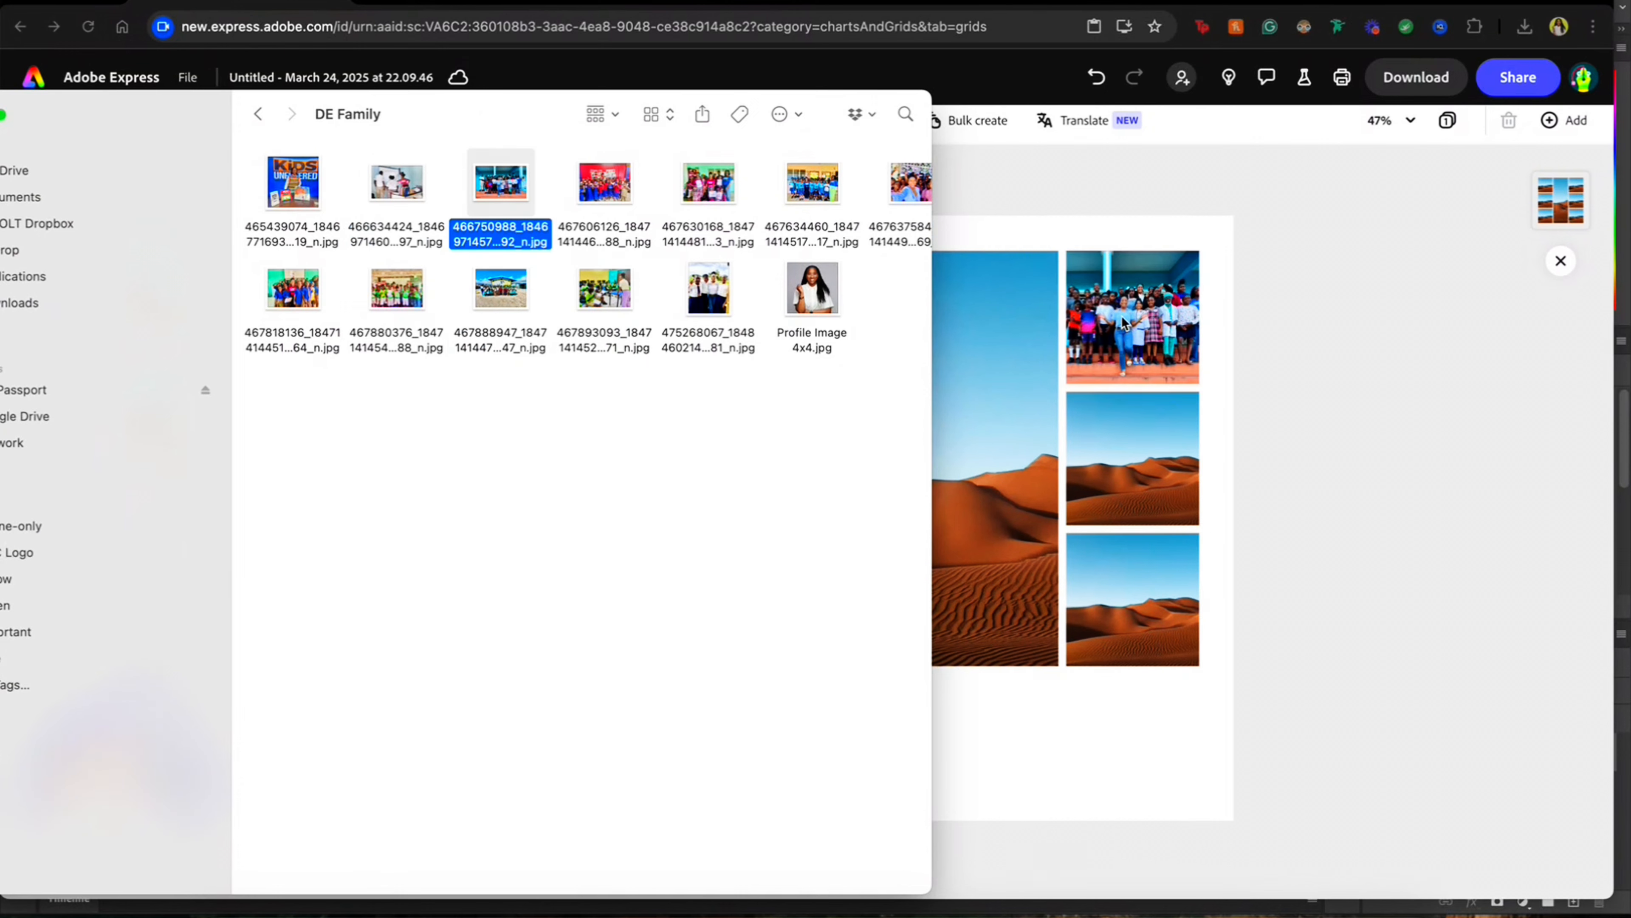
{"action": "left_click_drag", "start_coordinate": [605, 193], "coordinate": [1131, 456]}
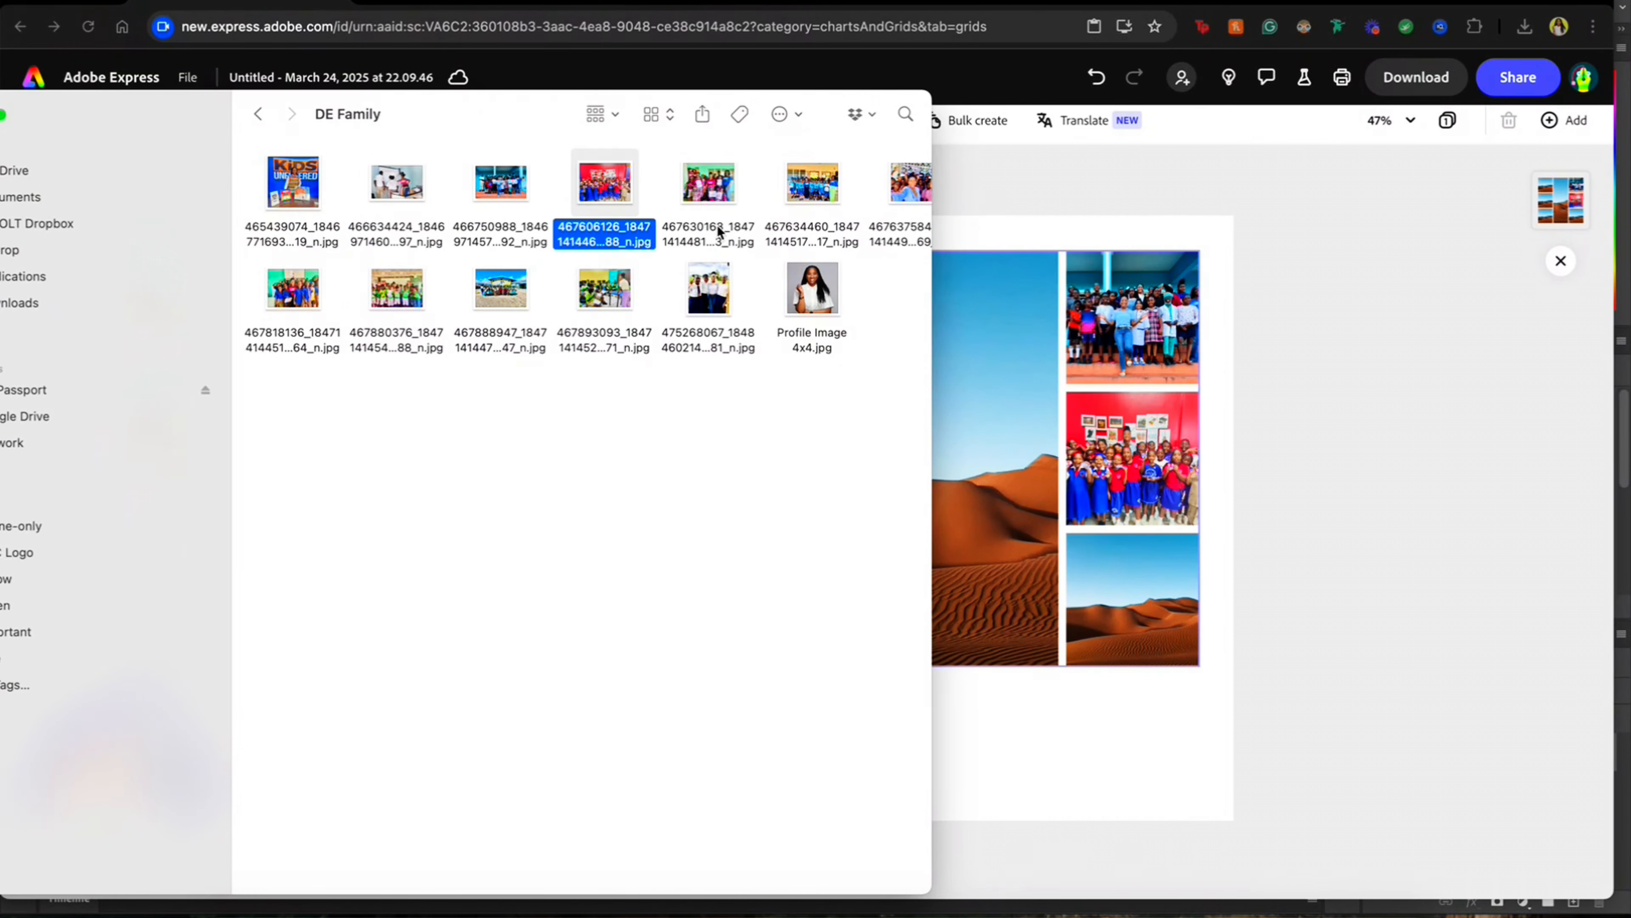
{"action": "left_click_drag", "start_coordinate": [710, 189], "coordinate": [1150, 594]}
- Fill the grid's left column with the photos beginning 466634424, 467880376 and 467818136, top to bottom, and the tall centre cell with 467893093
{"action": "left_click_drag", "start_coordinate": [925, 99], "coordinate": [584, 115]}
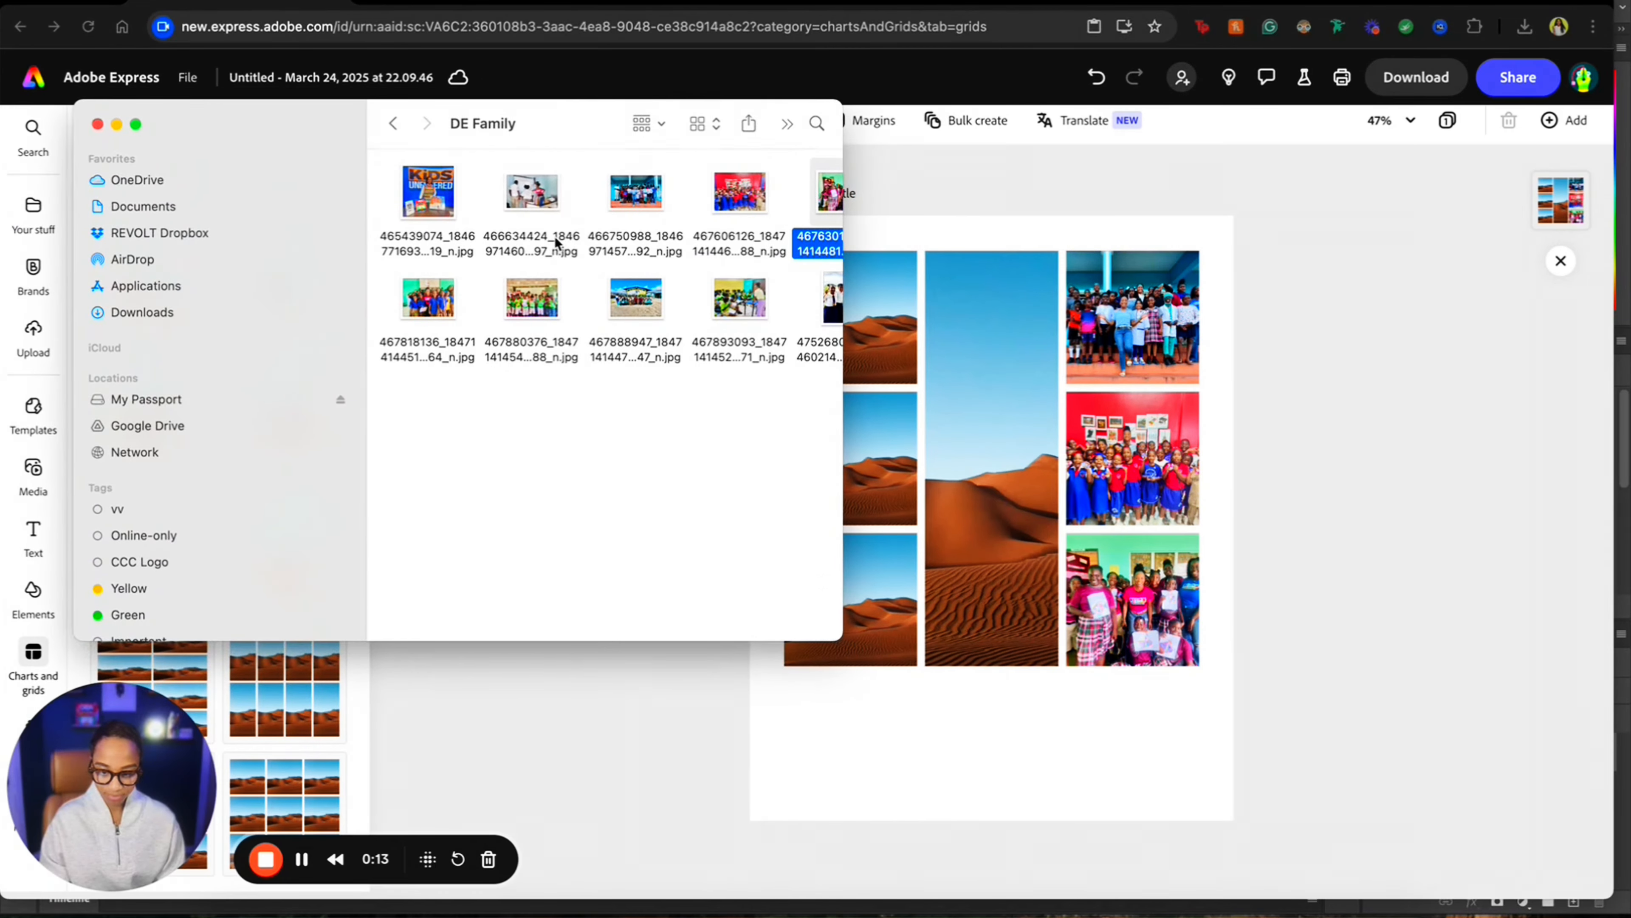
{"action": "left_click_drag", "start_coordinate": [532, 299], "coordinate": [896, 483]}
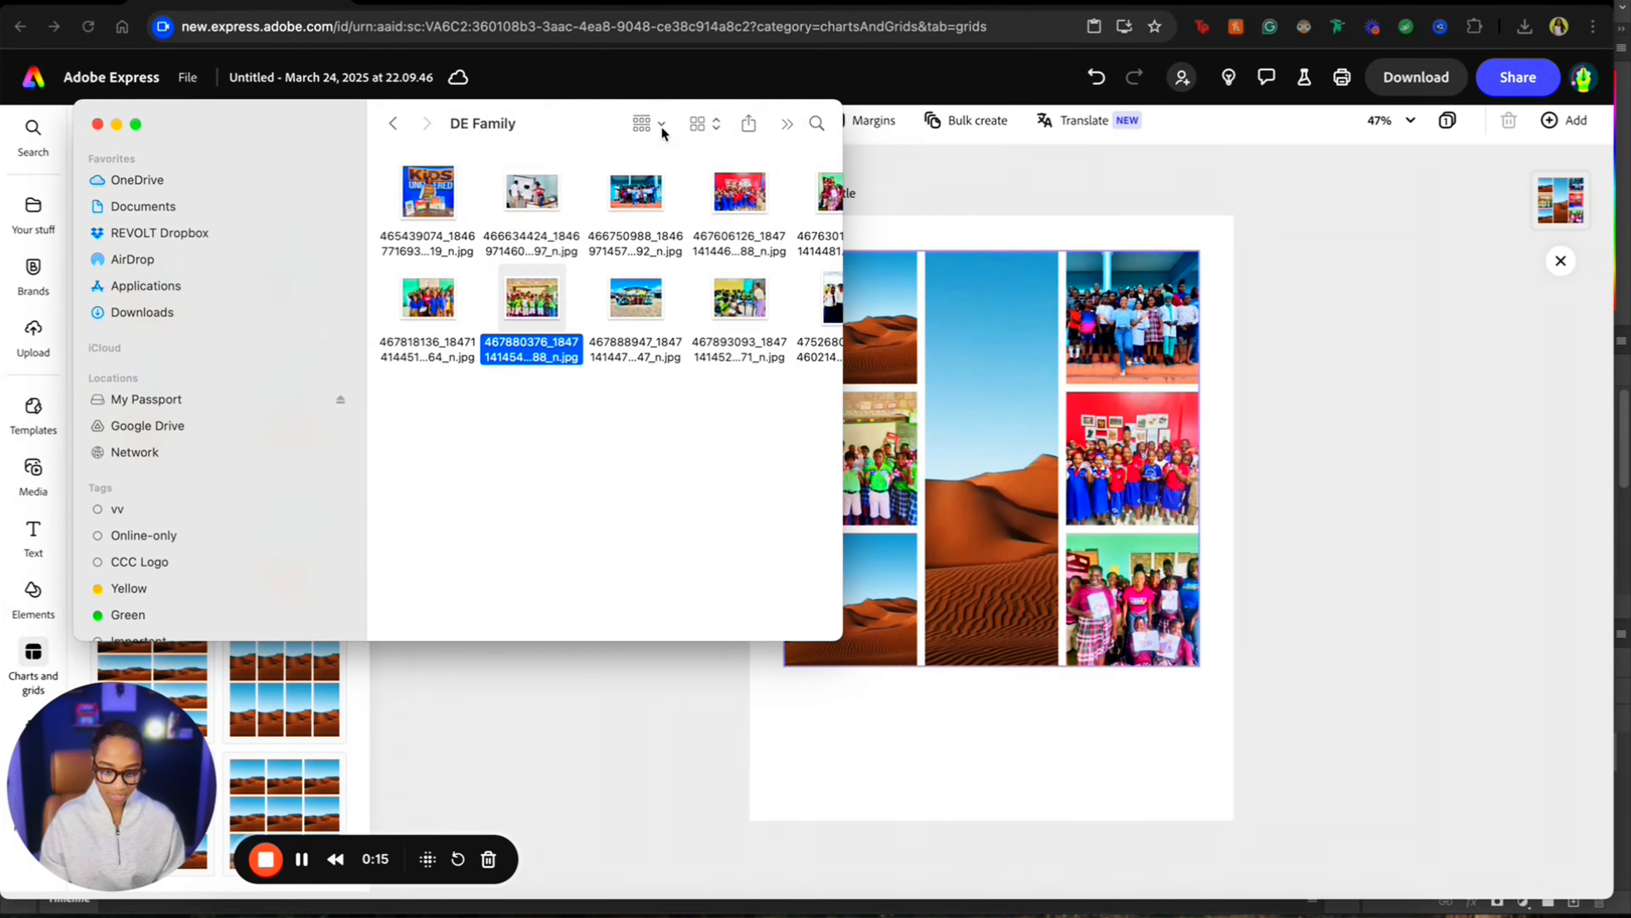
{"action": "left_click_drag", "start_coordinate": [603, 125], "coordinate": [454, 94]}
{"action": "left_click_drag", "start_coordinate": [379, 173], "coordinate": [804, 335]}
{"action": "left_click_drag", "start_coordinate": [280, 266], "coordinate": [835, 585]}
{"action": "left_click_drag", "start_coordinate": [604, 263], "coordinate": [957, 299]}
{"action": "left_click", "coordinate": [1405, 394]}
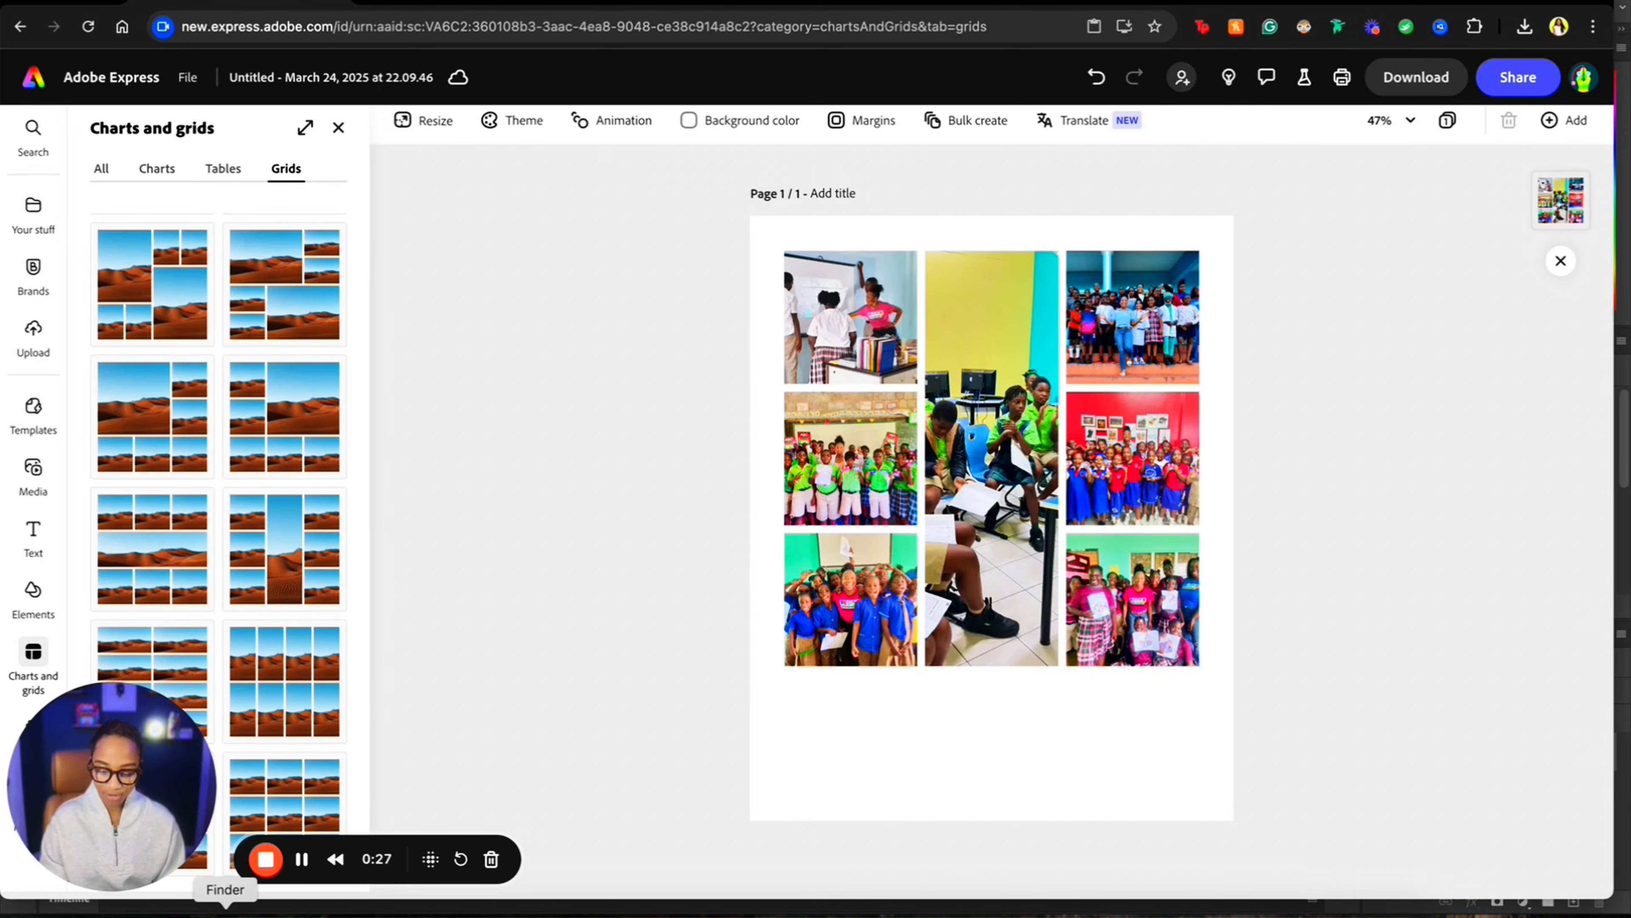
- Place "Profile Image 4x4.jpg" from the DE Family folder over the grid and remove the portrait's background
{"action": "left_click", "coordinate": [226, 915]}
{"action": "scroll", "coordinate": [439, 411], "scroll_direction": "right", "scroll_amount": 1}
{"action": "scroll", "coordinate": [438, 417], "scroll_direction": "right", "scroll_amount": 3}
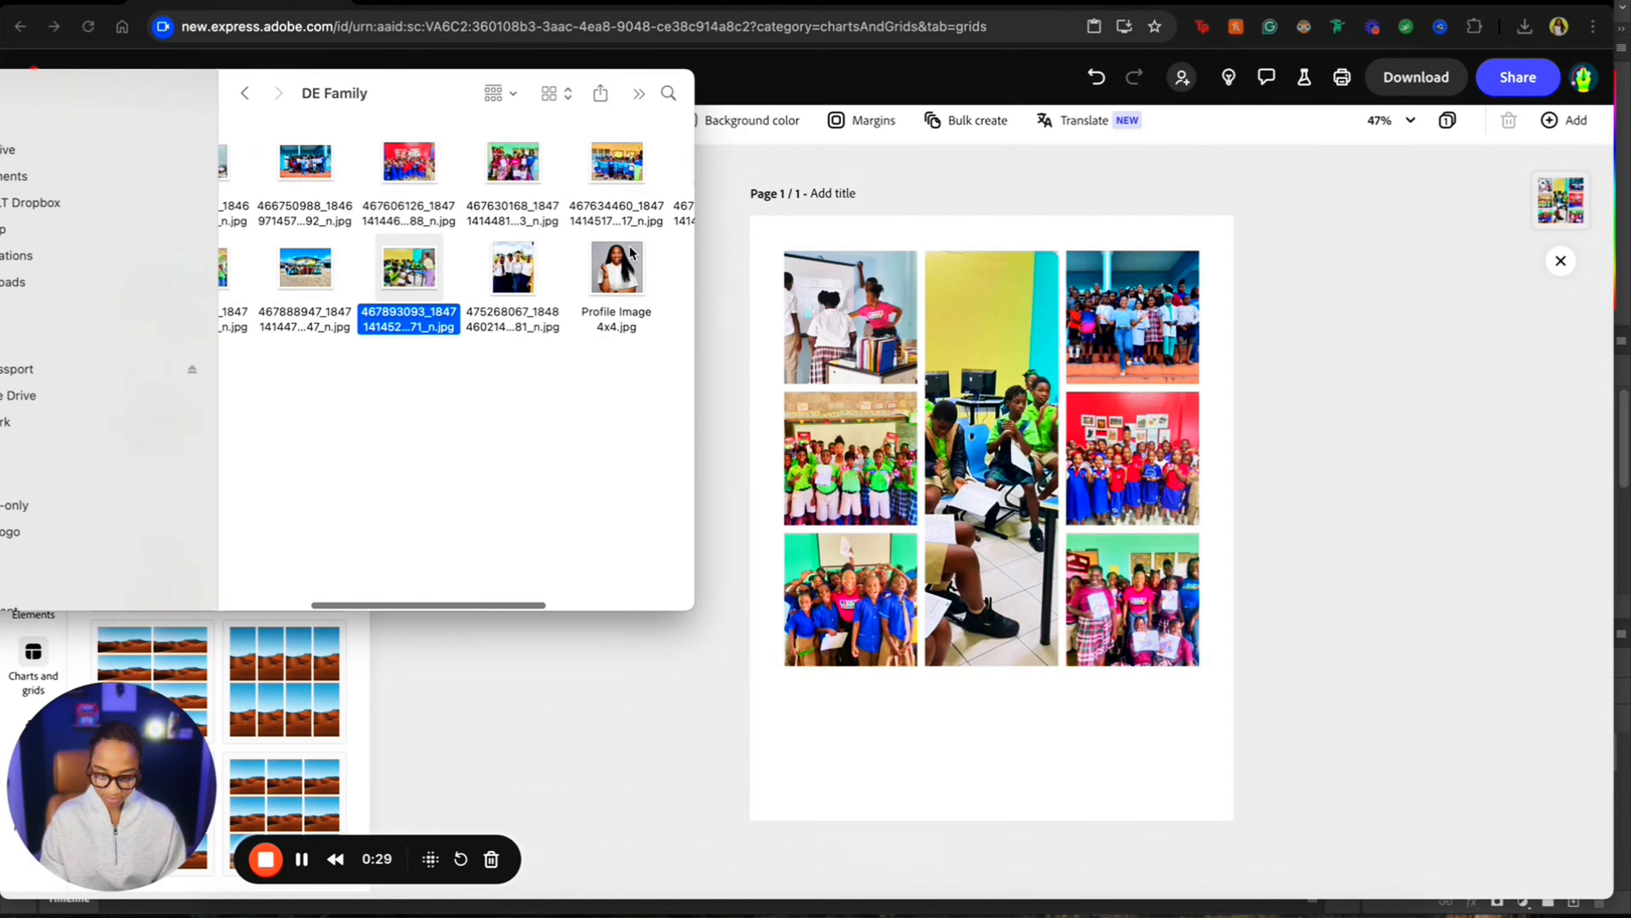
{"action": "left_click_drag", "start_coordinate": [630, 247], "coordinate": [1040, 744]}
{"action": "left_click", "coordinate": [1040, 743]}
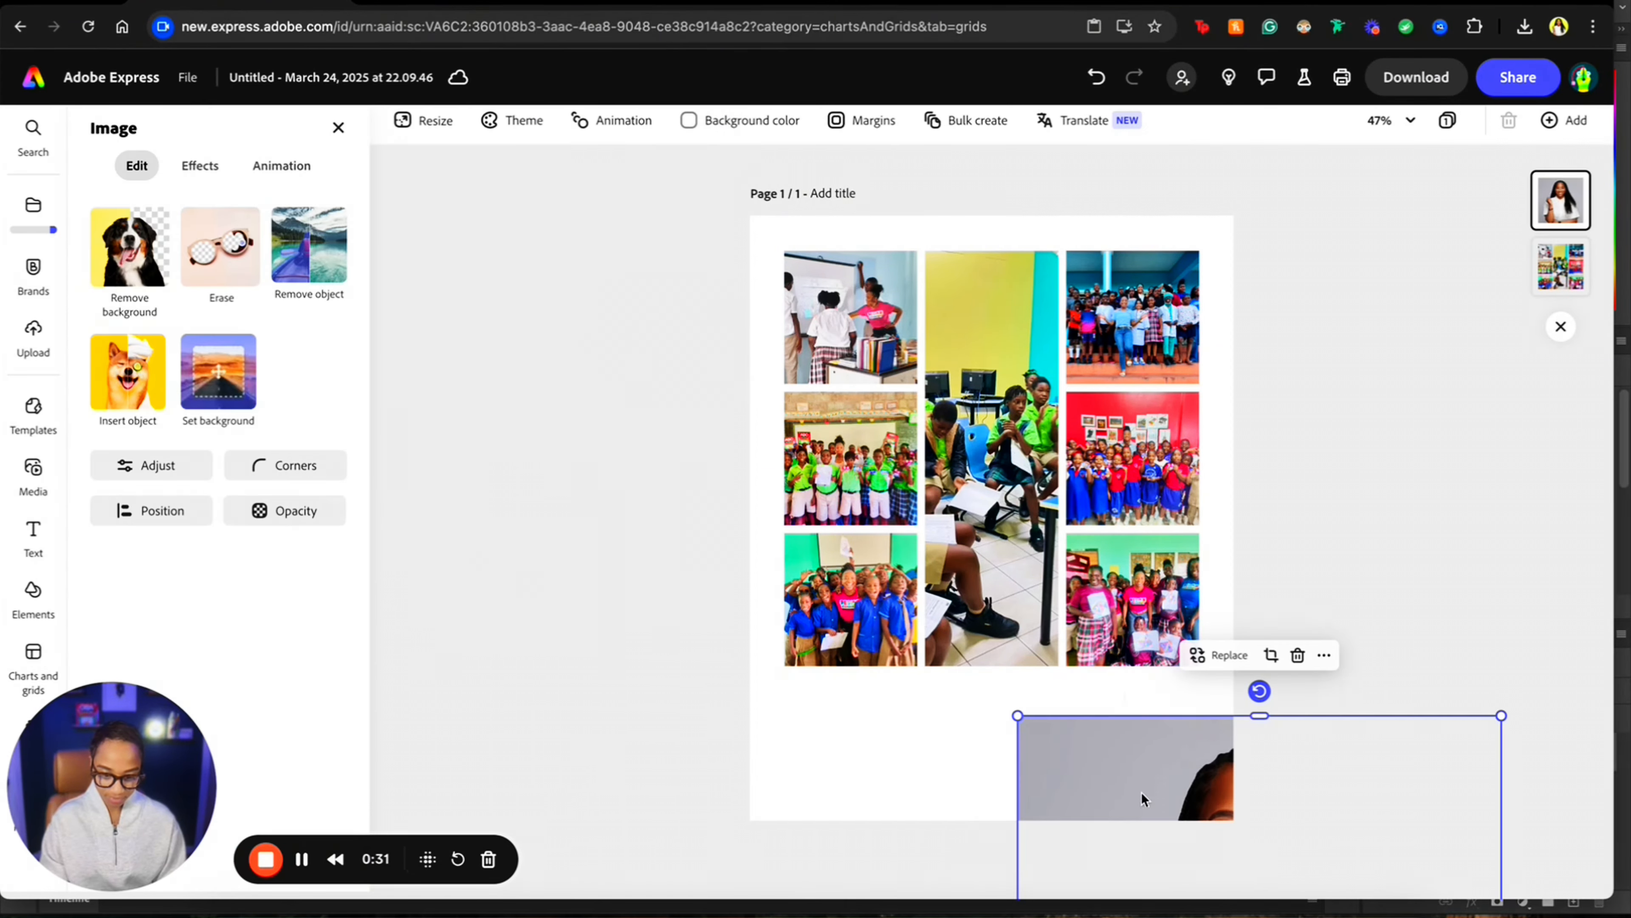
{"action": "left_click_drag", "start_coordinate": [1139, 798], "coordinate": [1053, 520]}
{"action": "left_click", "coordinate": [137, 263]}
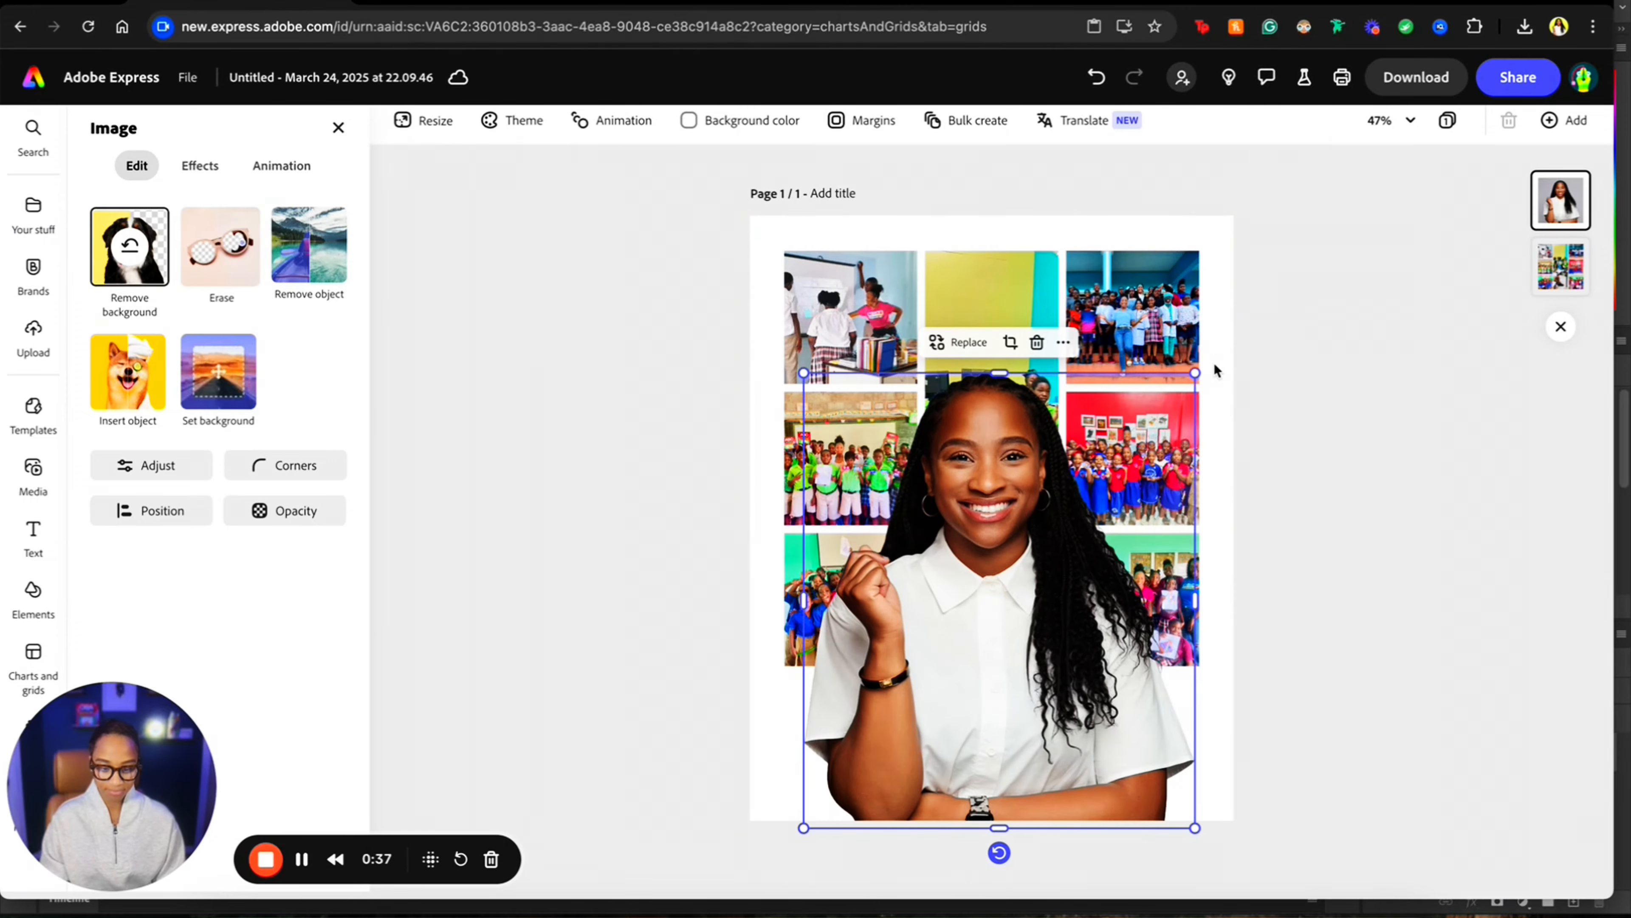
- Shrink the cut-out portrait and centre it below the grid's middle, with its lower edge on the page's bottom edge
{"action": "left_click_drag", "start_coordinate": [1195, 372], "coordinate": [1155, 423]}
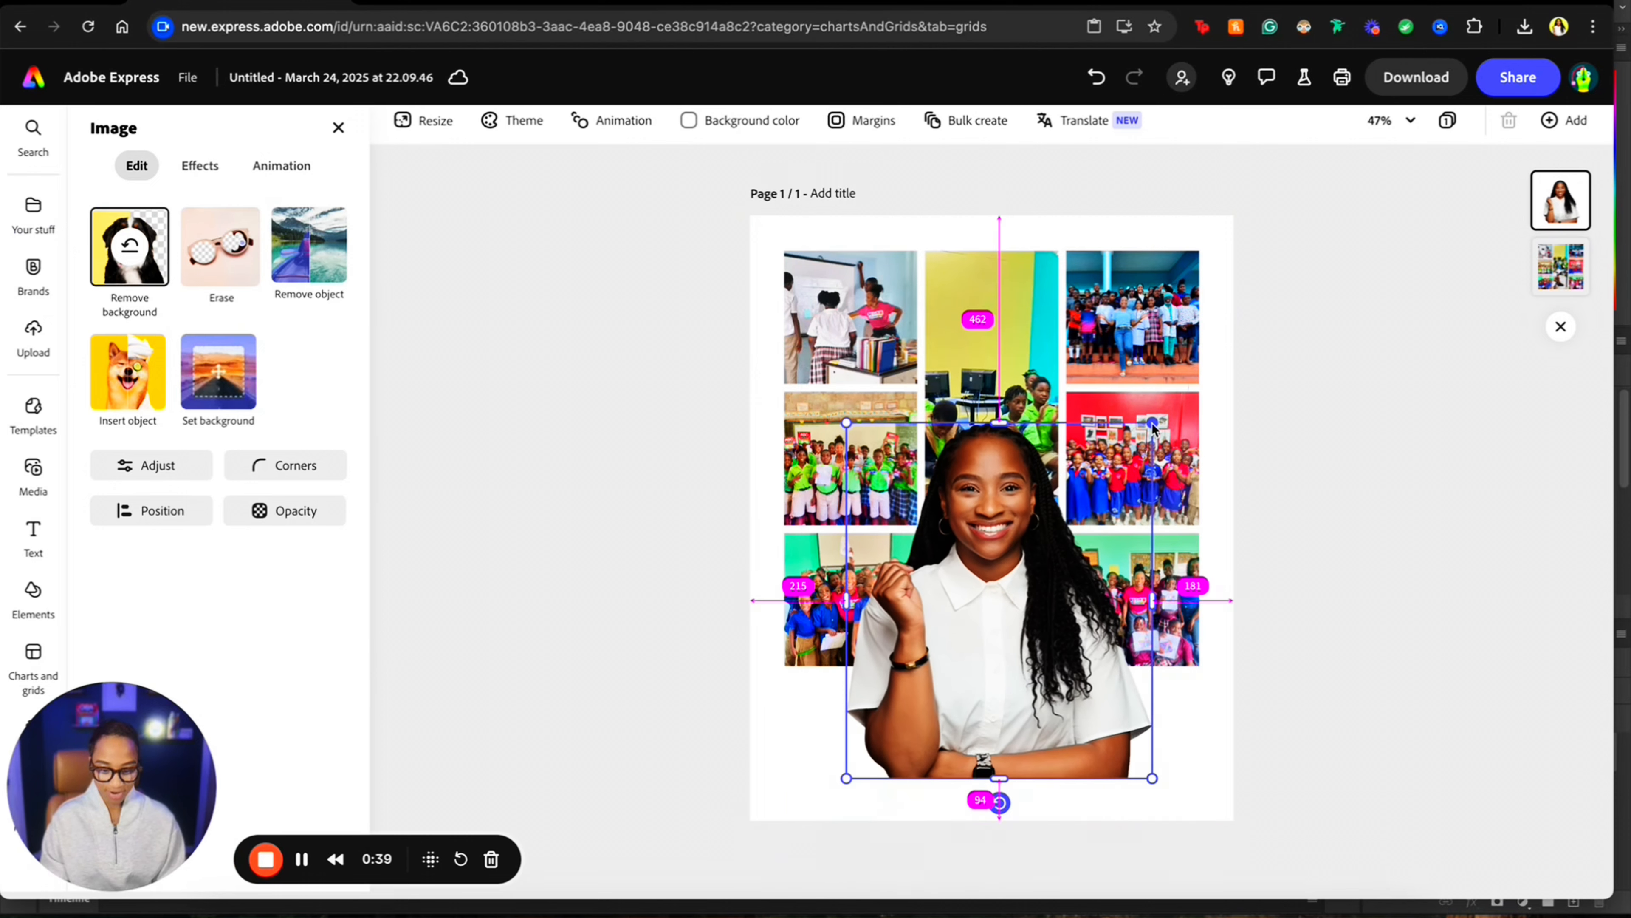
{"action": "left_click_drag", "start_coordinate": [1073, 520], "coordinate": [1072, 574]}
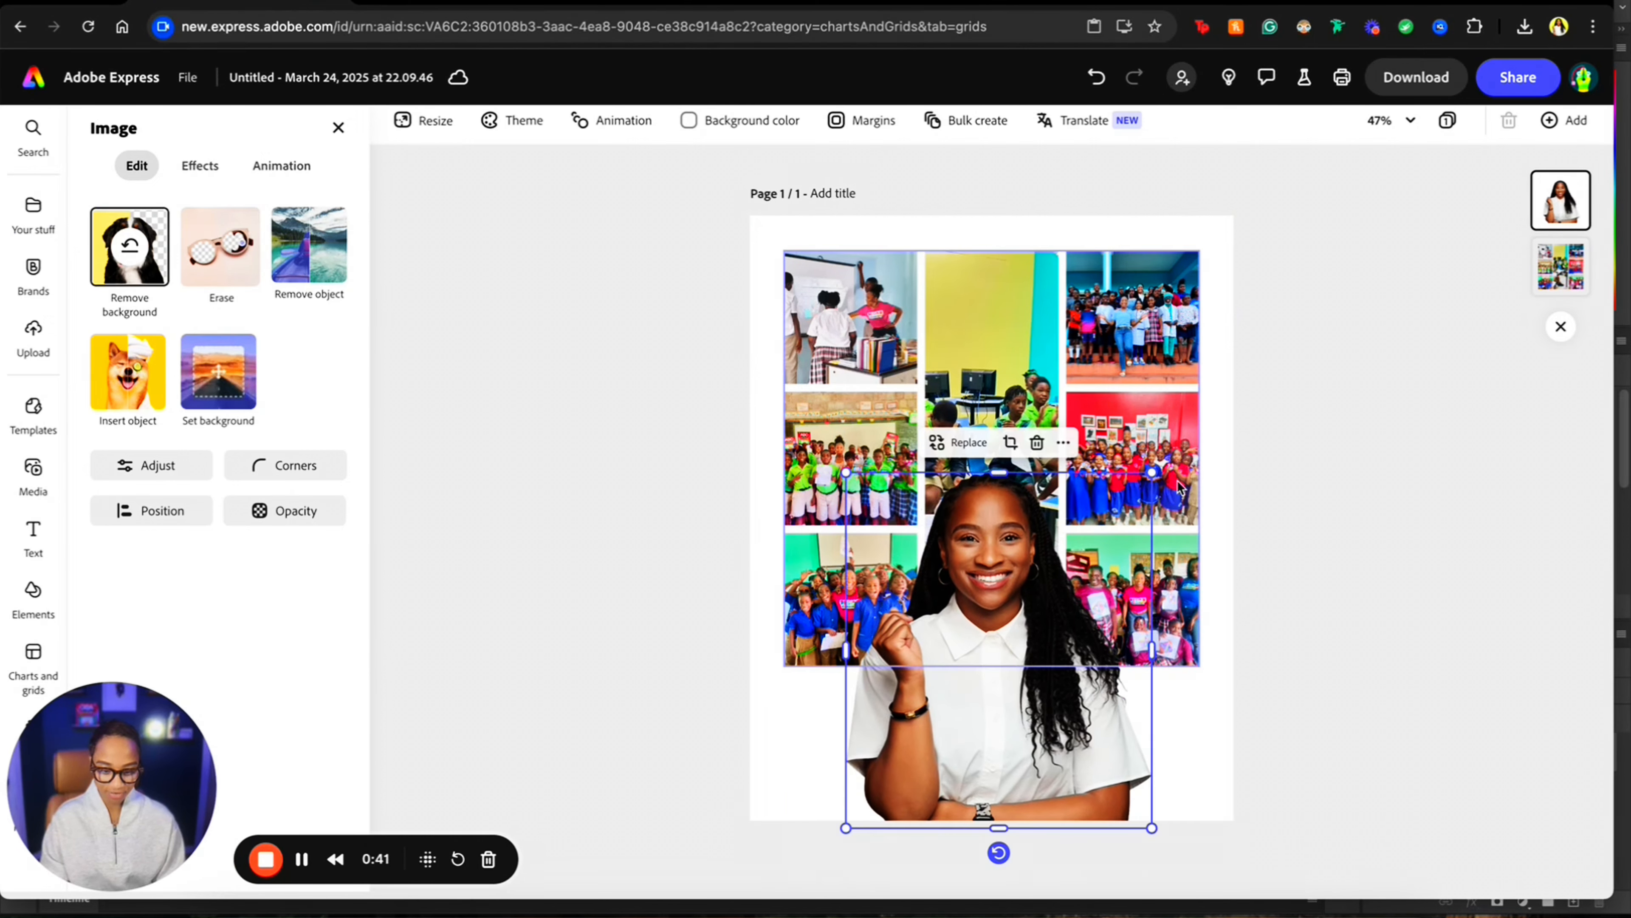
{"action": "left_click_drag", "start_coordinate": [1155, 478], "coordinate": [1148, 486]}
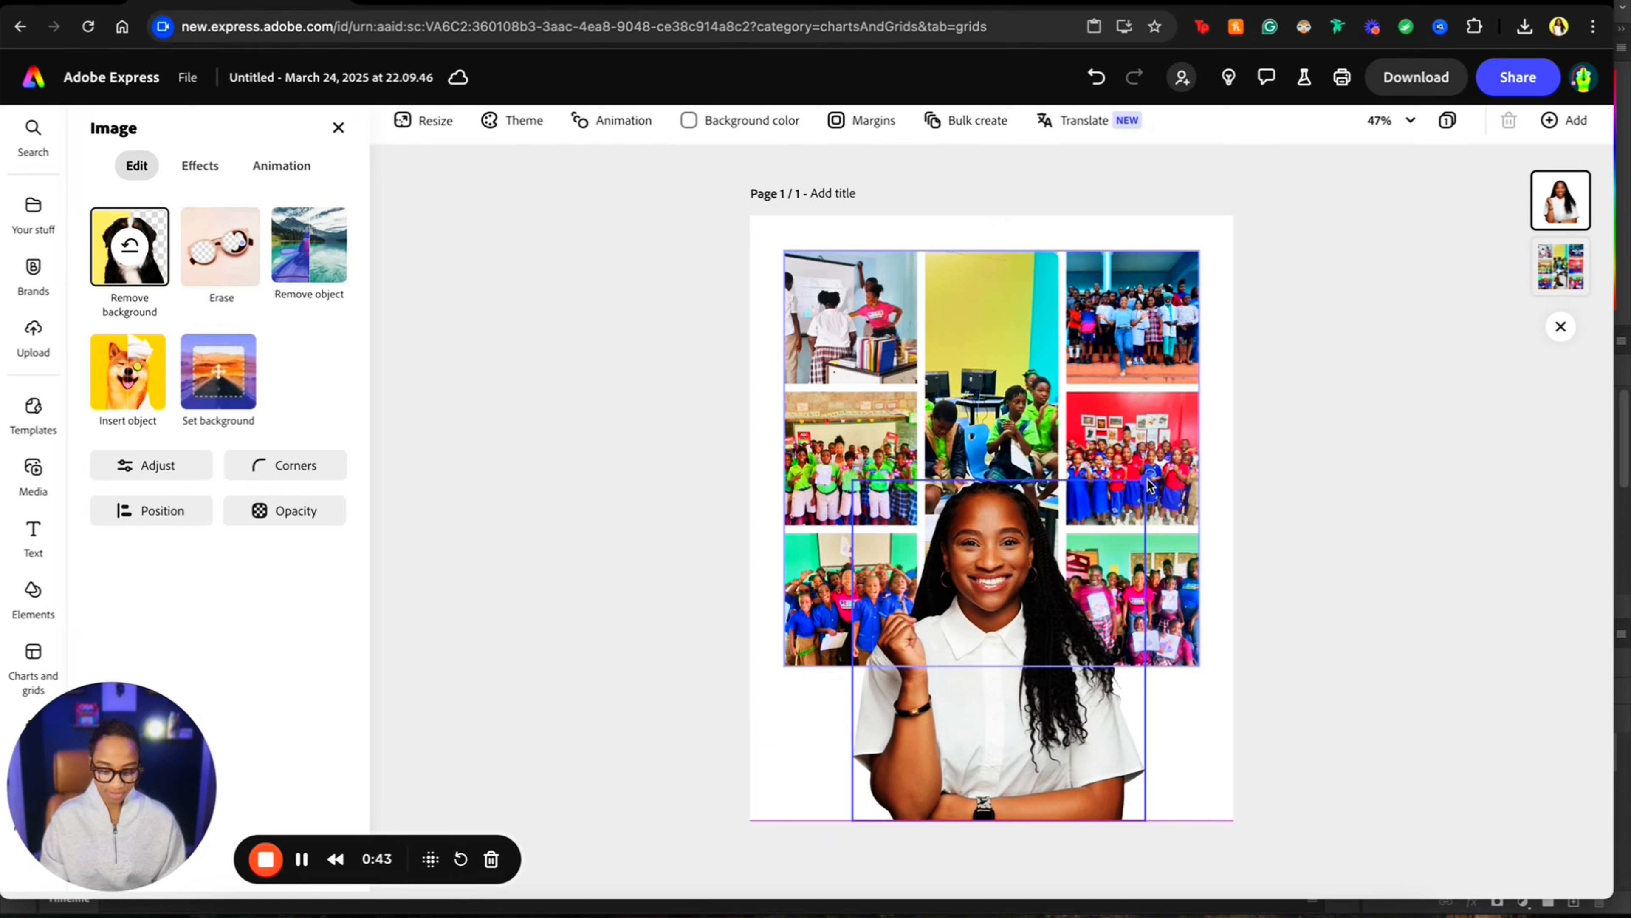
{"action": "left_click", "coordinate": [1387, 593]}
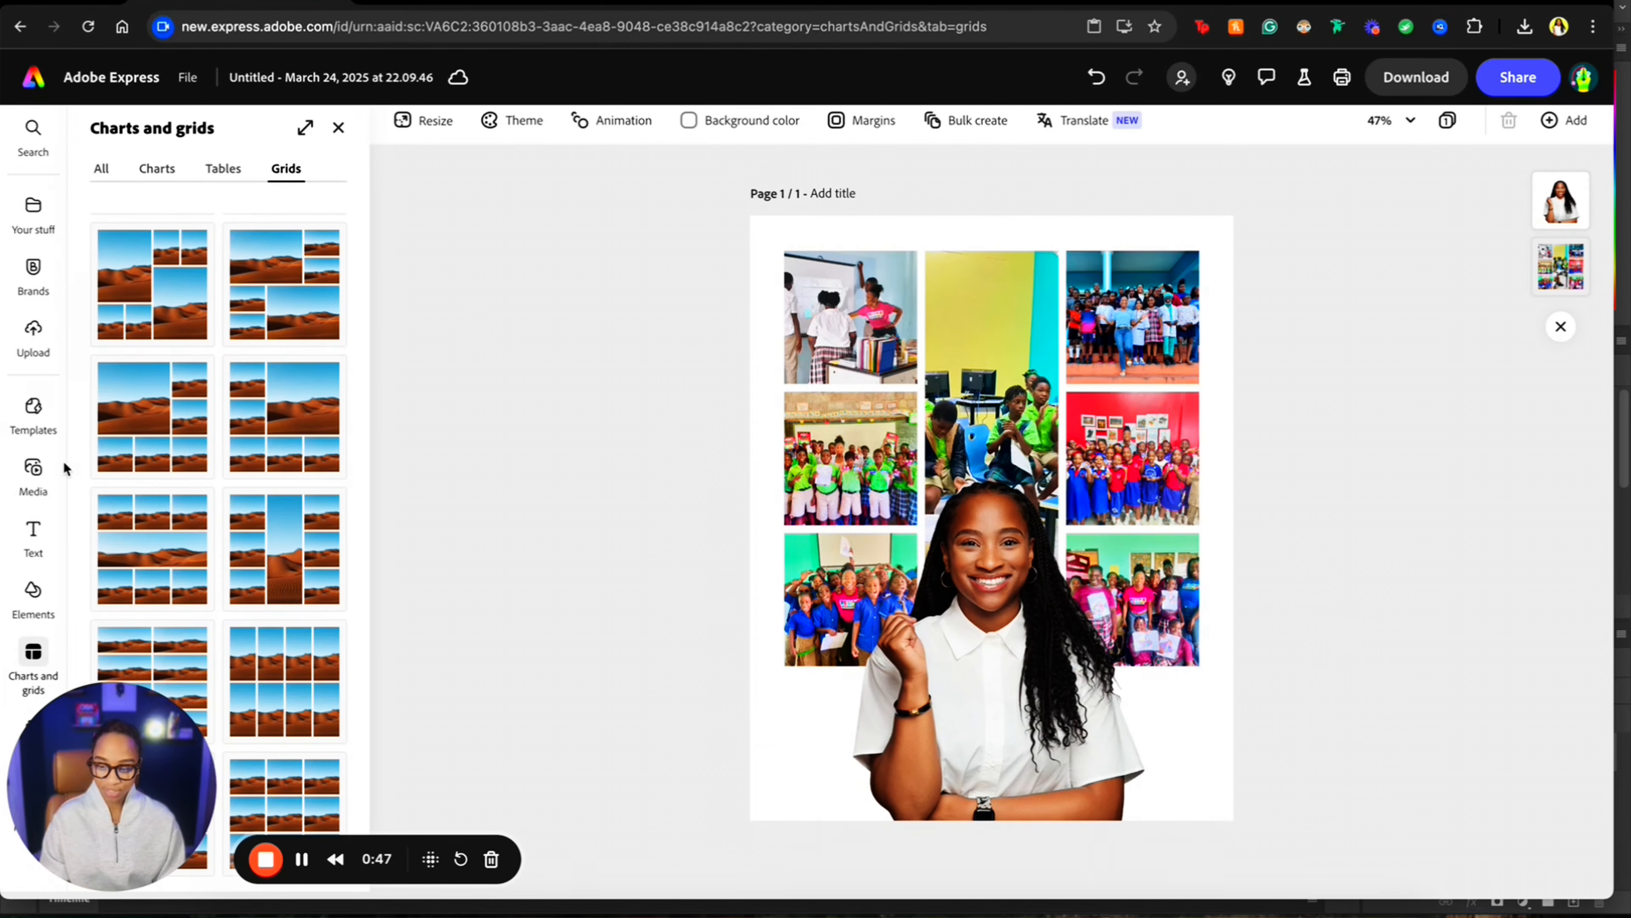
- Add a text box reading "DESIGN ELEMENTARY FAMILY"
{"action": "left_click", "coordinate": [34, 533]}
{"action": "left_click", "coordinate": [244, 182]}
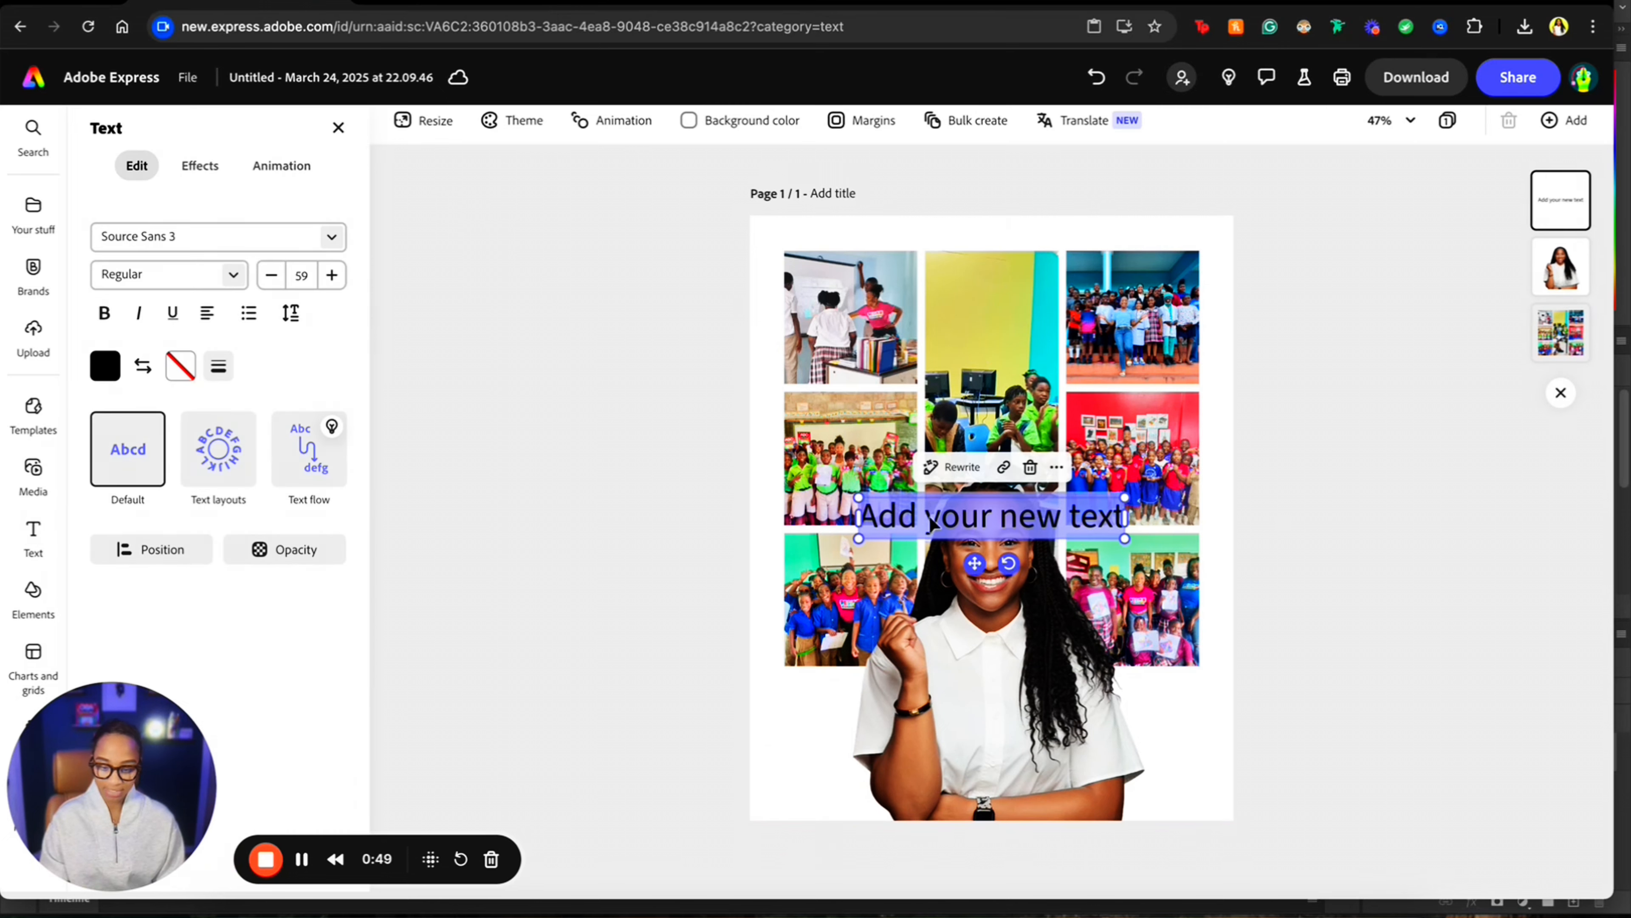
{"action": "type", "text": "D"}
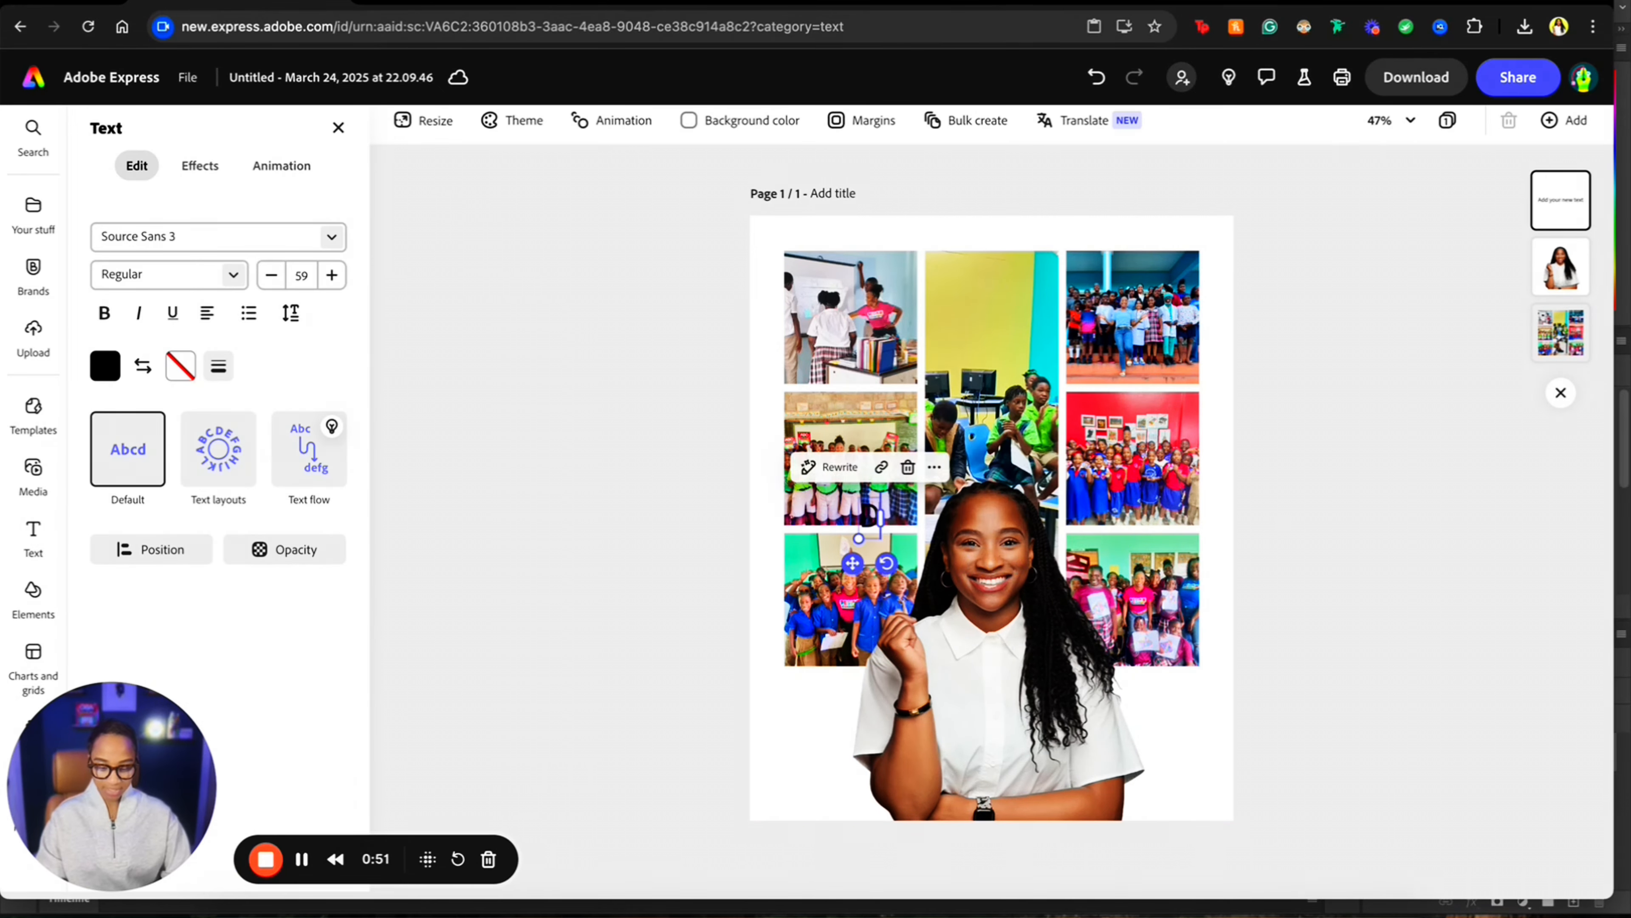
{"action": "type", "text": "ESIGN ELEMENT"}
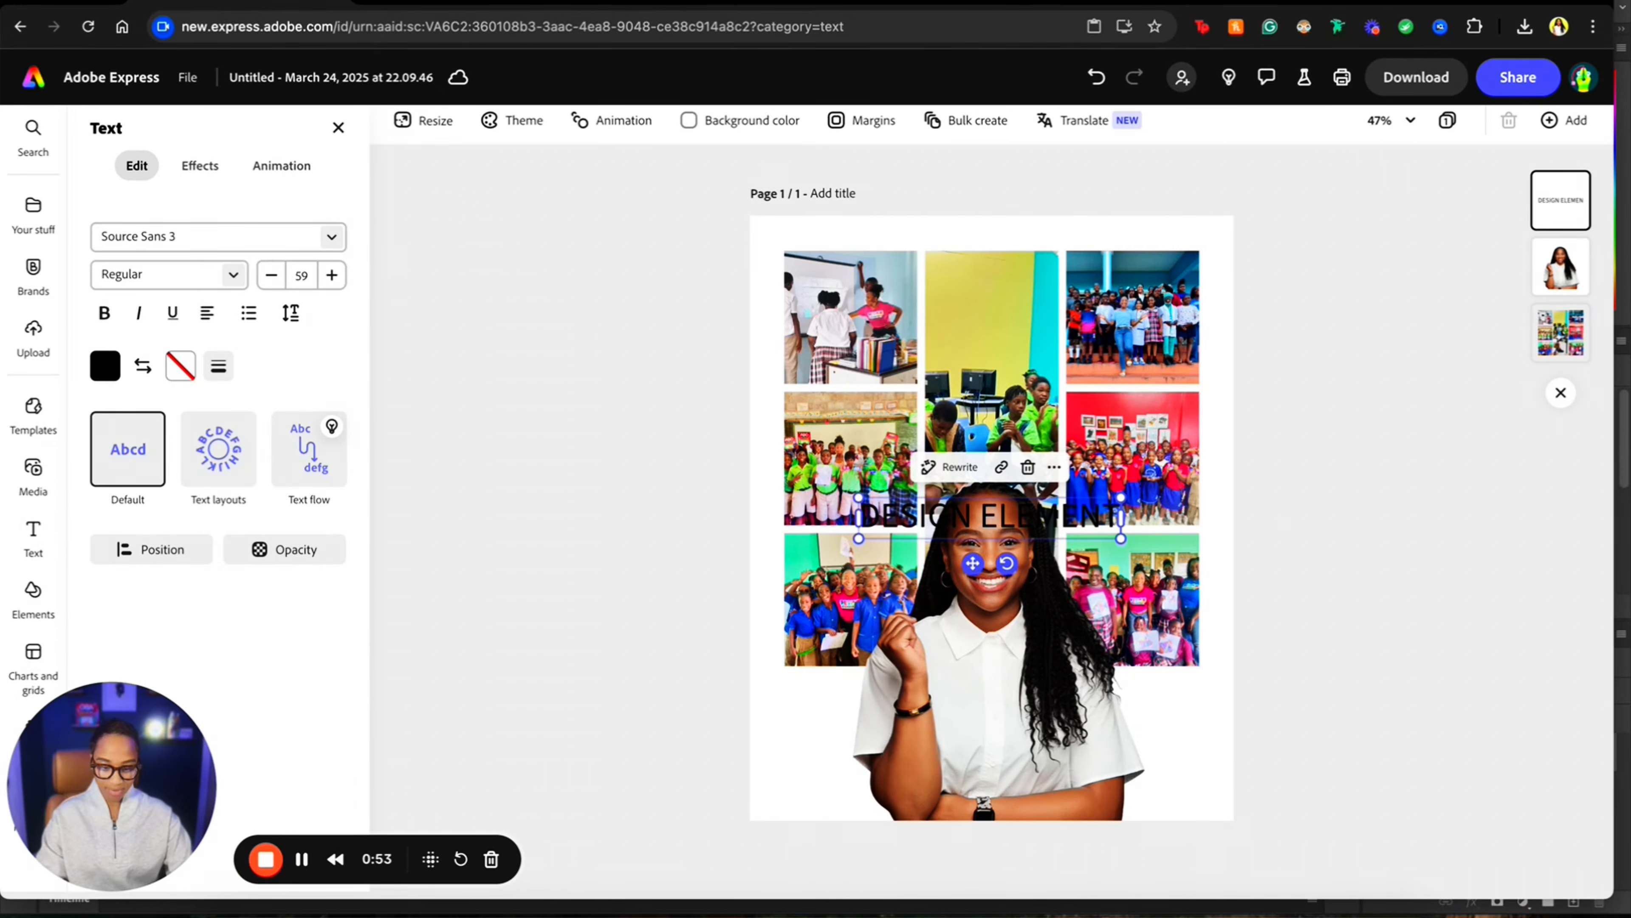
{"action": "type", "text": "ARY FAMILY"}
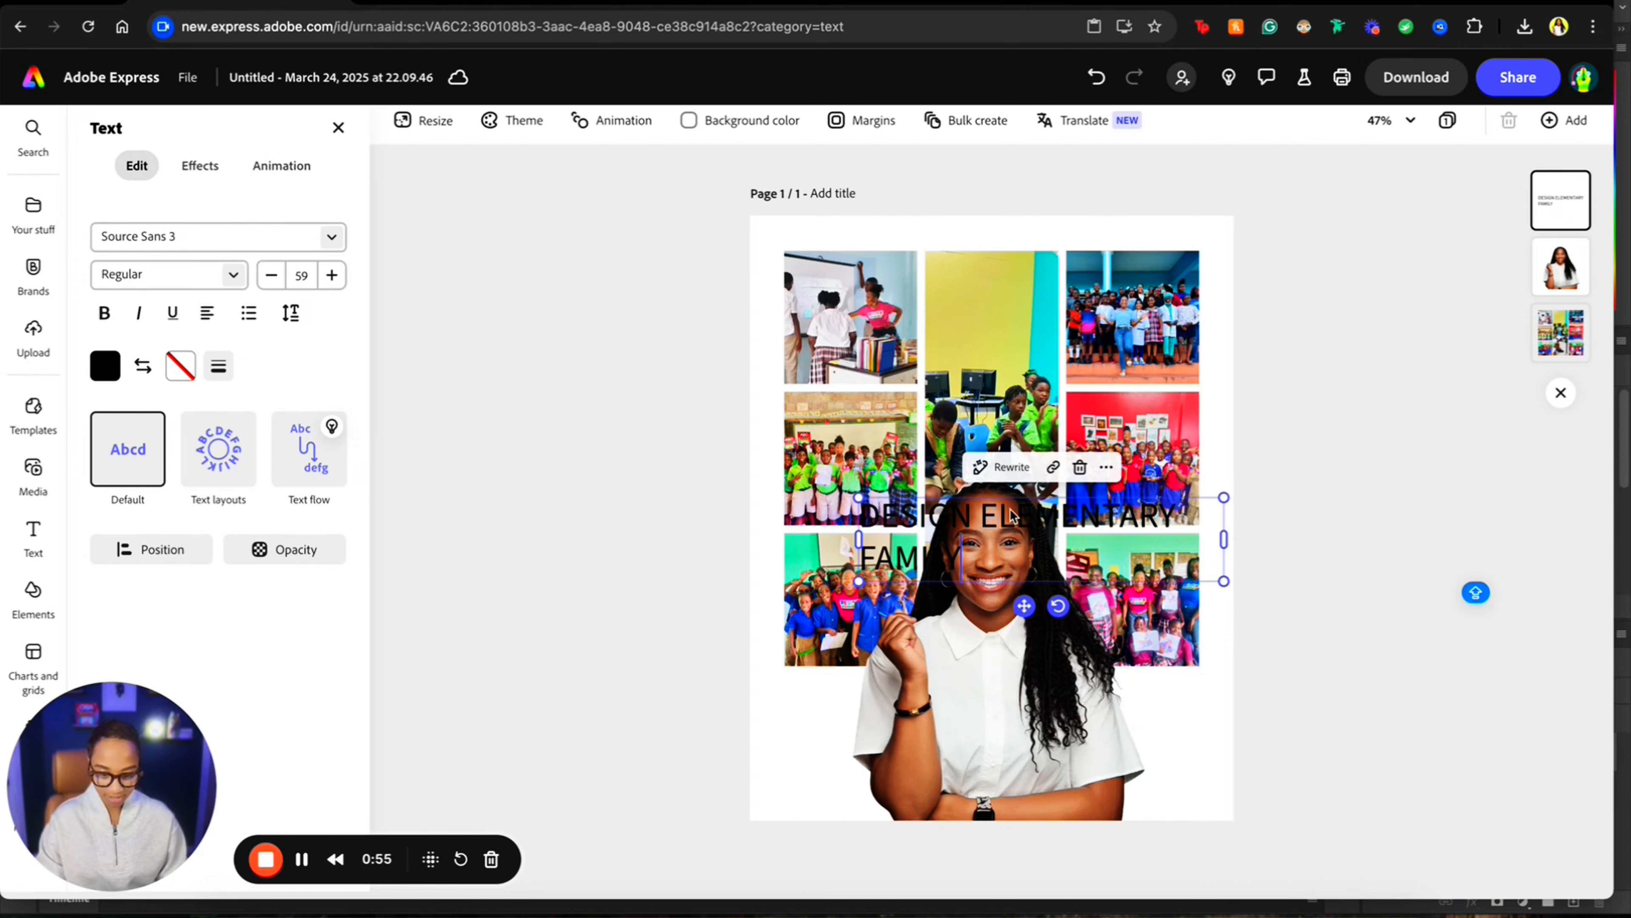
- Fit the heading on one line at size 51 and place it across the lower part of the portrait
{"action": "left_click_drag", "start_coordinate": [1222, 590], "coordinate": [1171, 560]}
{"action": "left_click_drag", "start_coordinate": [859, 533], "coordinate": [784, 532]}
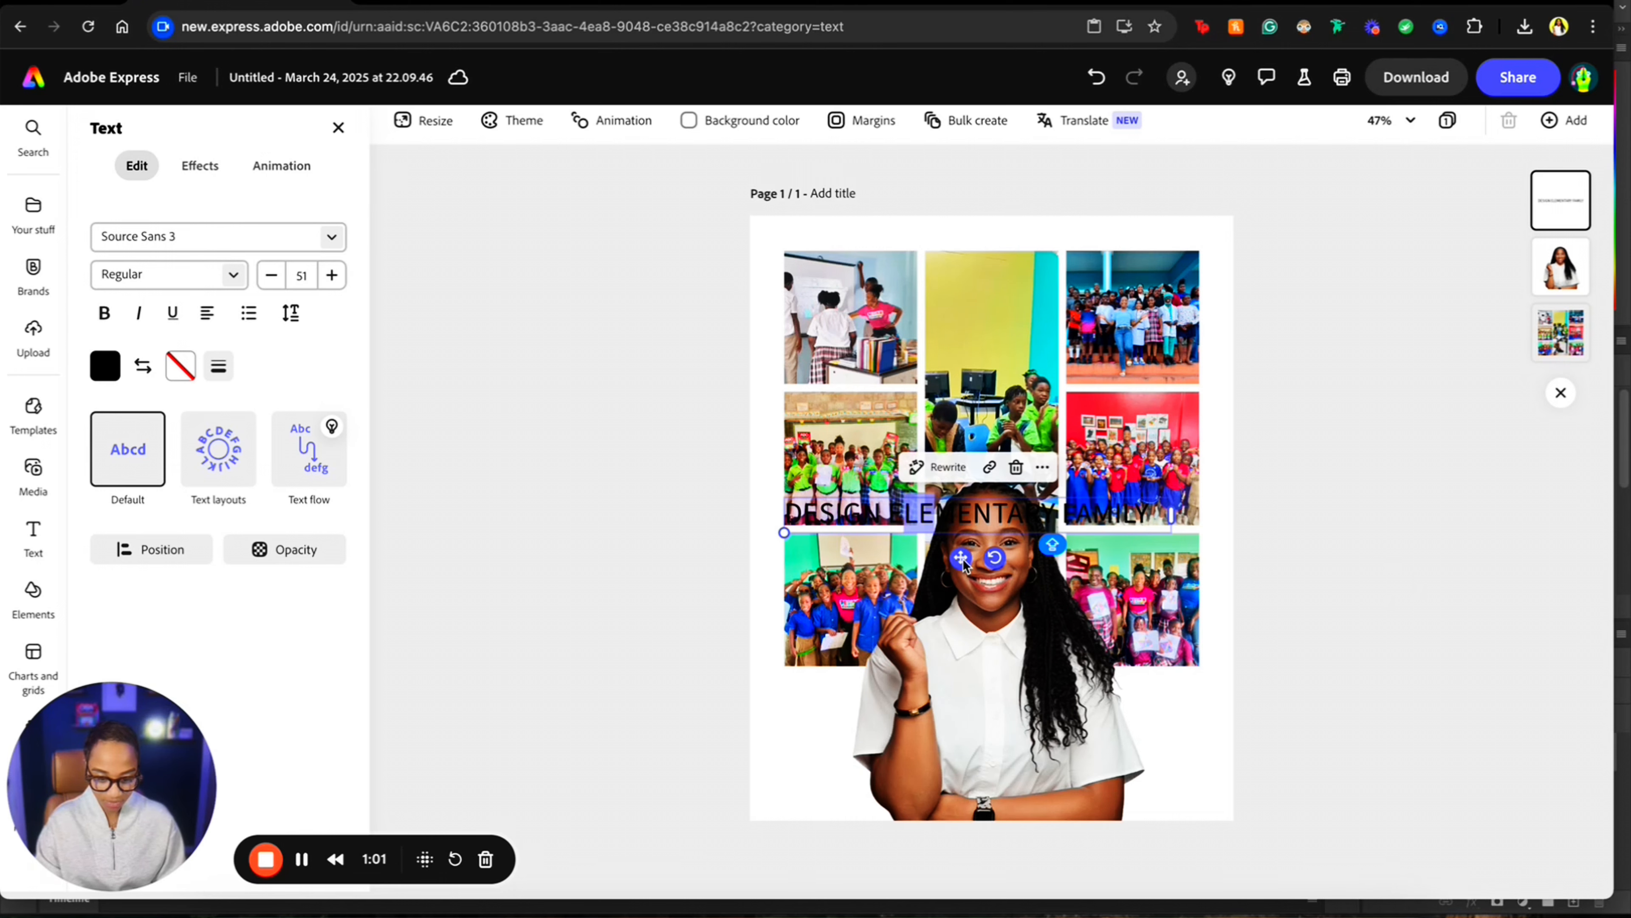
{"action": "left_click_drag", "start_coordinate": [964, 564], "coordinate": [984, 794]}
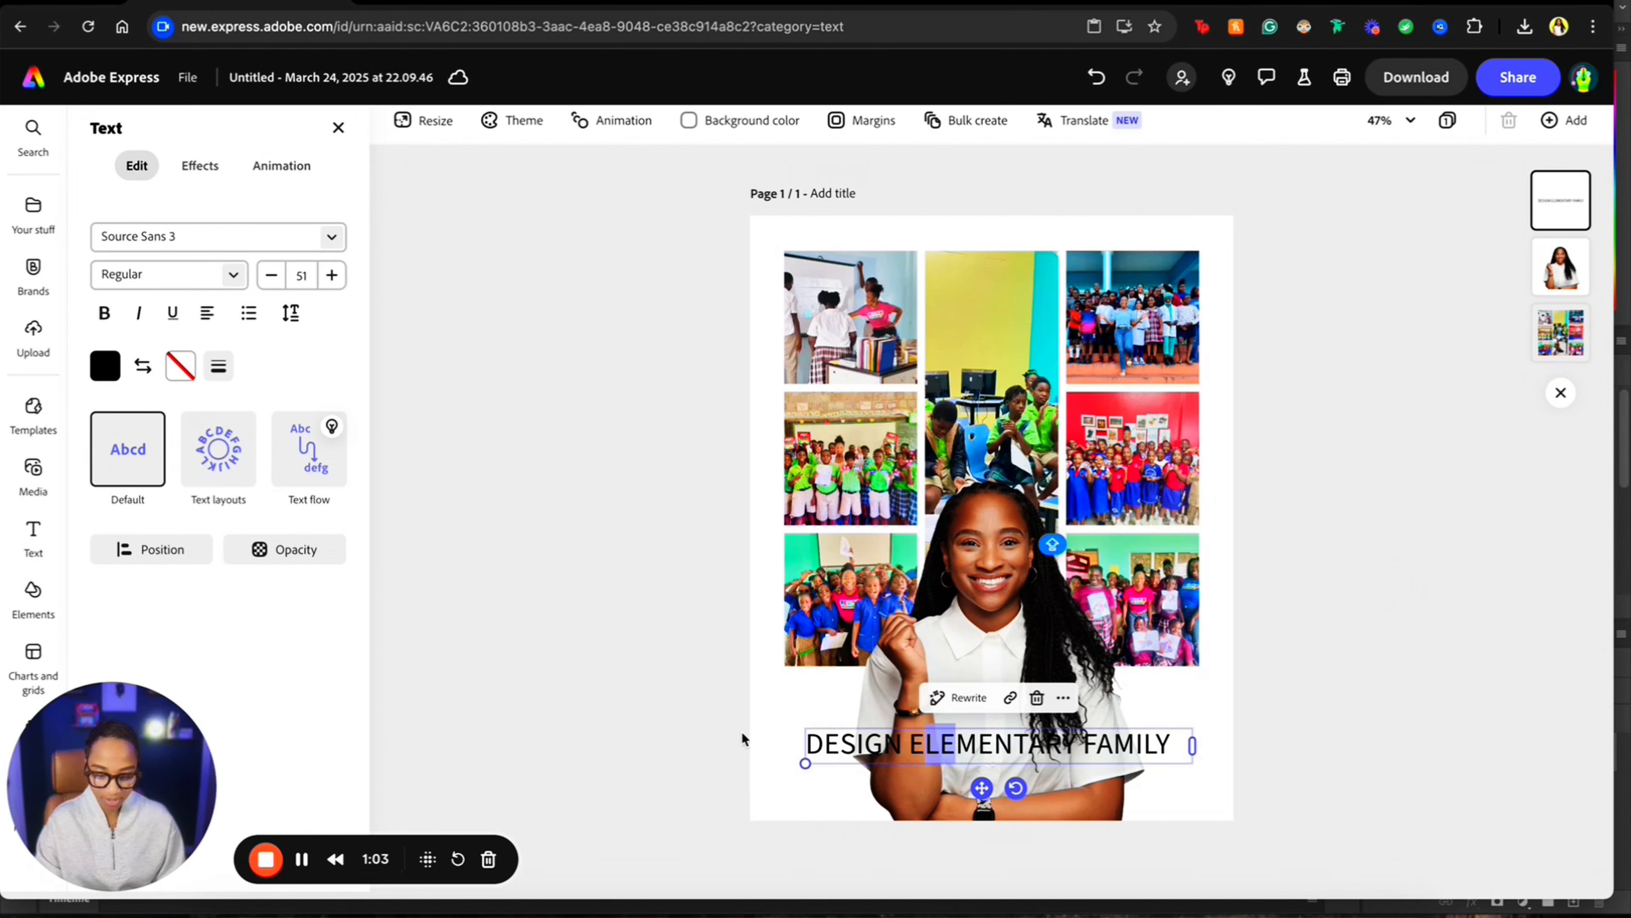
- Give the heading text a white outline, #FFFFFF
{"action": "left_click", "coordinate": [180, 365]}
{"action": "left_click_drag", "start_coordinate": [262, 447], "coordinate": [221, 438]}
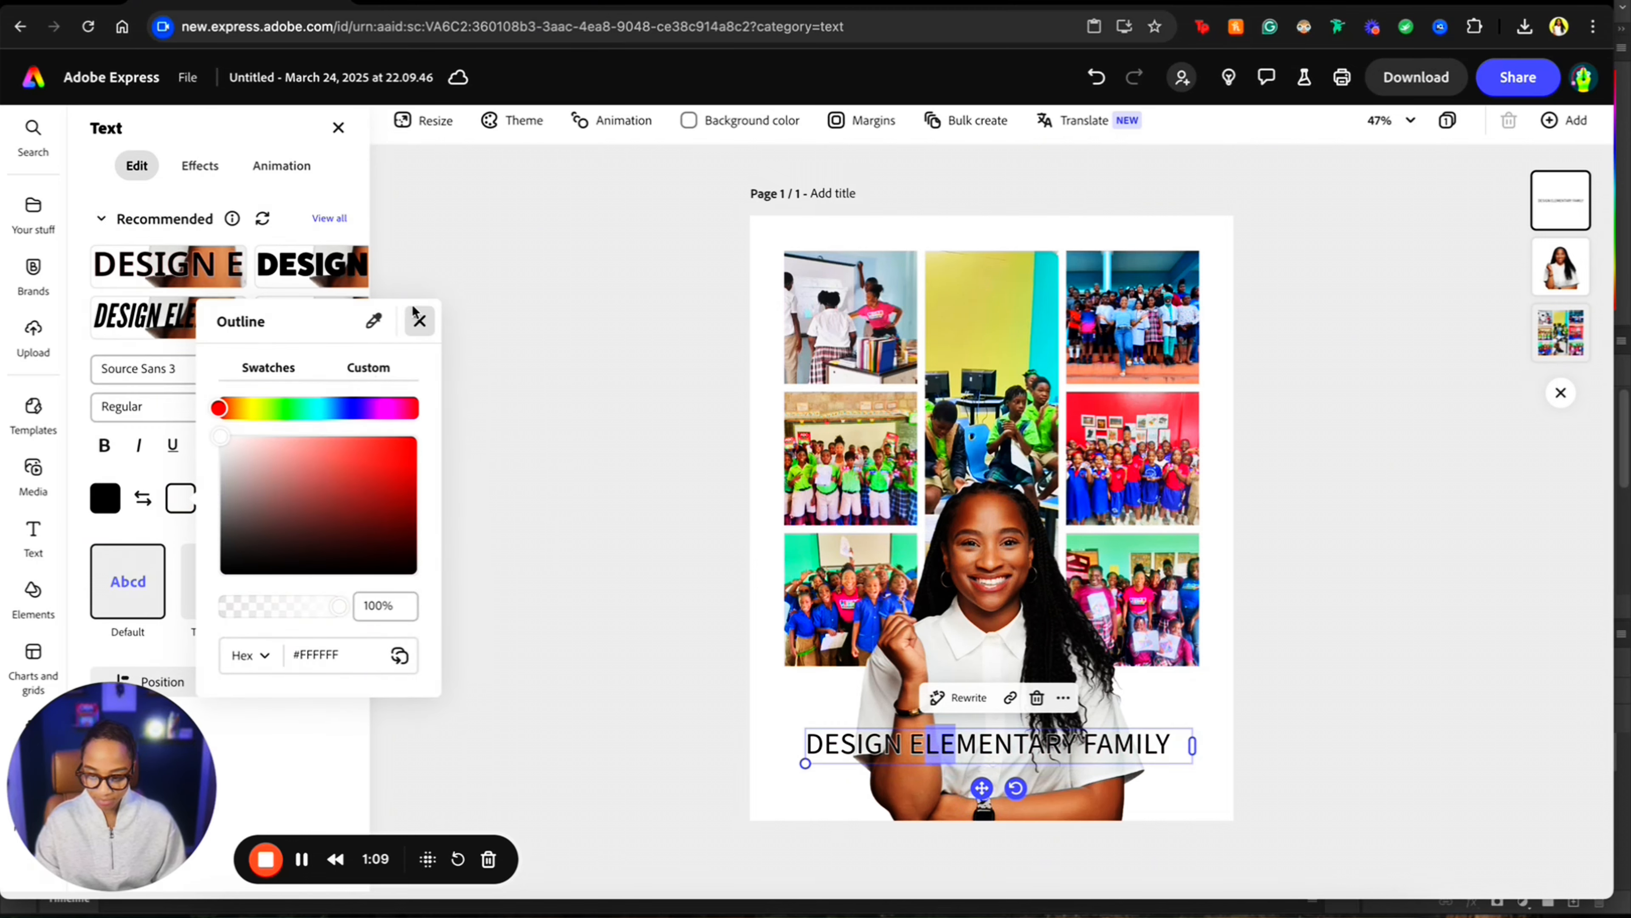
{"action": "left_click", "coordinate": [418, 319]}
- Set the heading's font to the recommended FatFrank Heavy and increase its outline thickness to about 85
{"action": "left_click", "coordinate": [330, 371]}
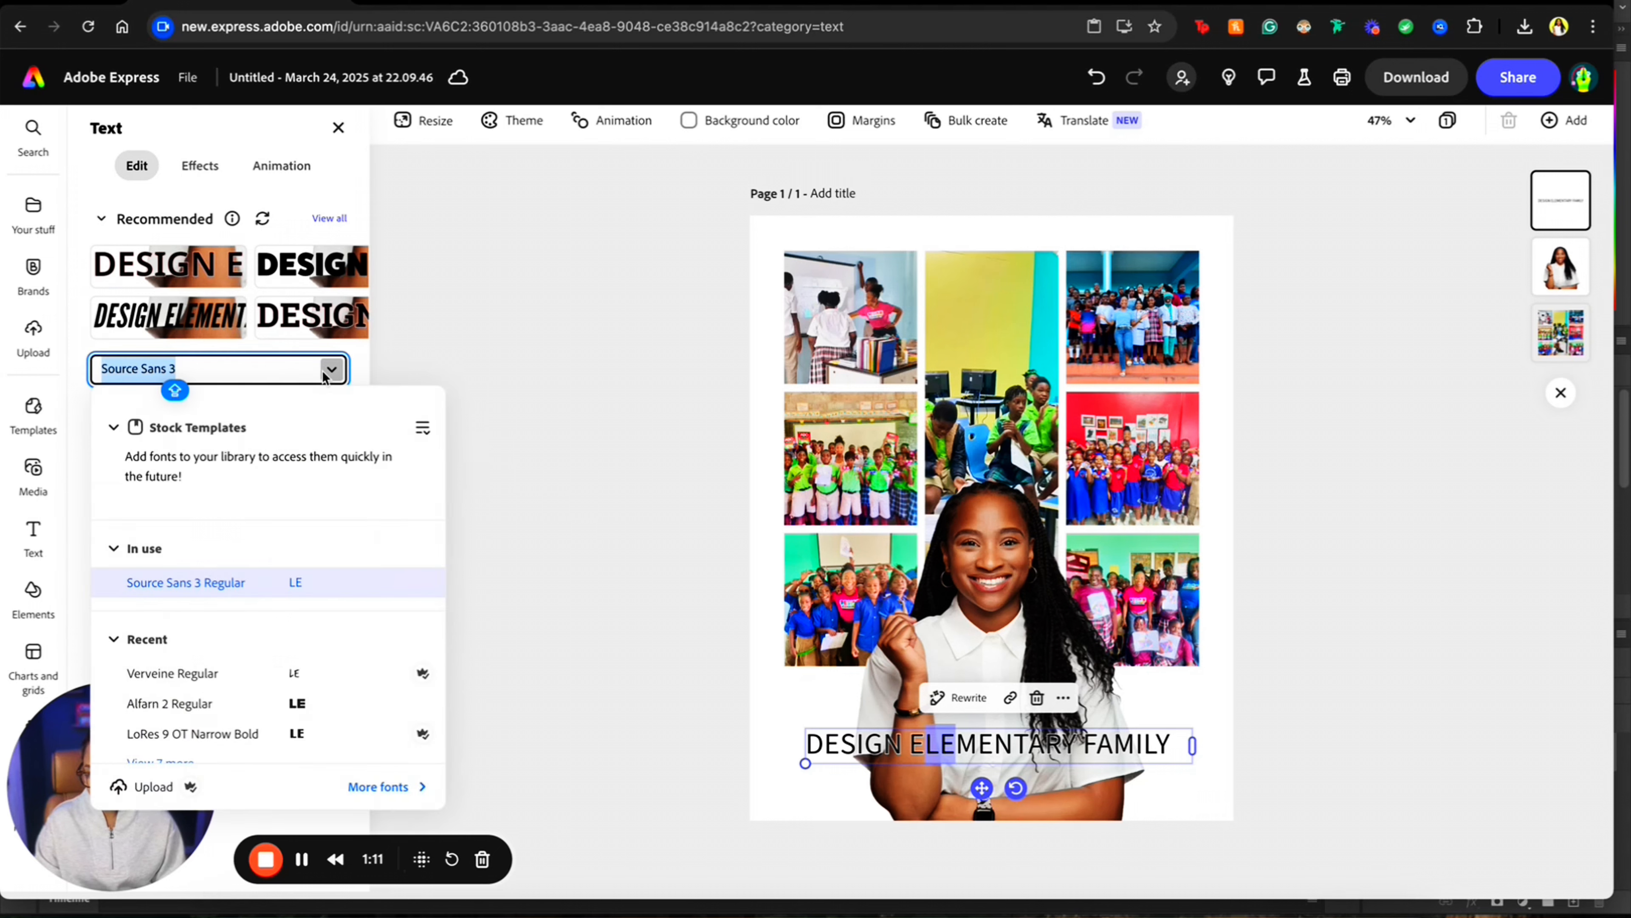
{"action": "left_click", "coordinate": [336, 292]}
{"action": "left_click", "coordinate": [184, 275]}
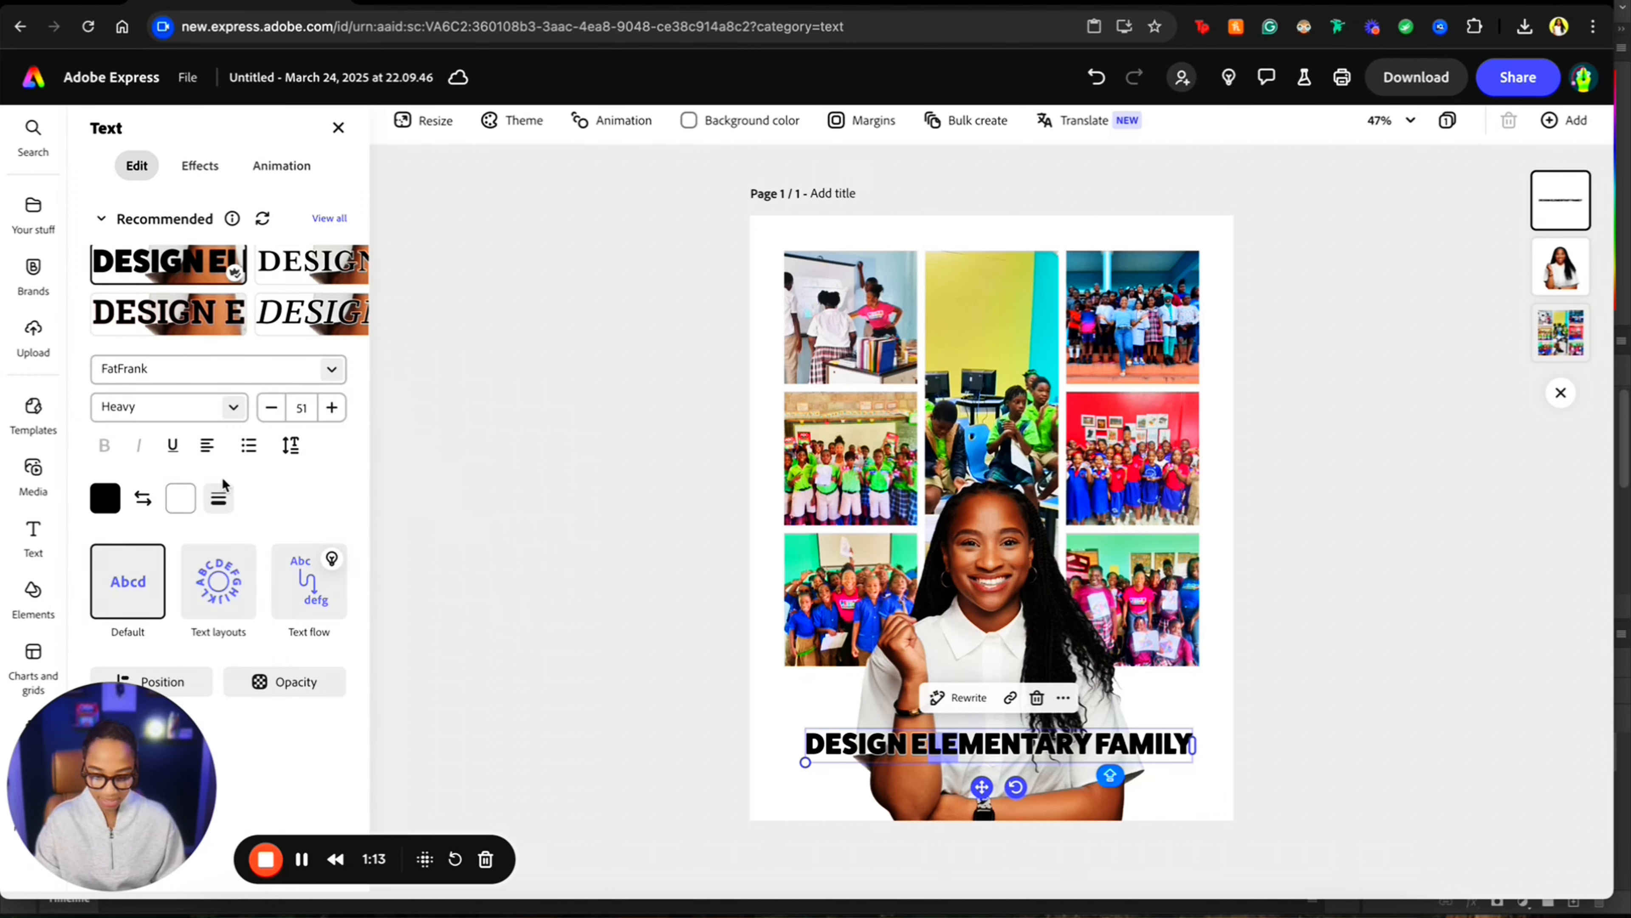
{"action": "left_click", "coordinate": [219, 498]}
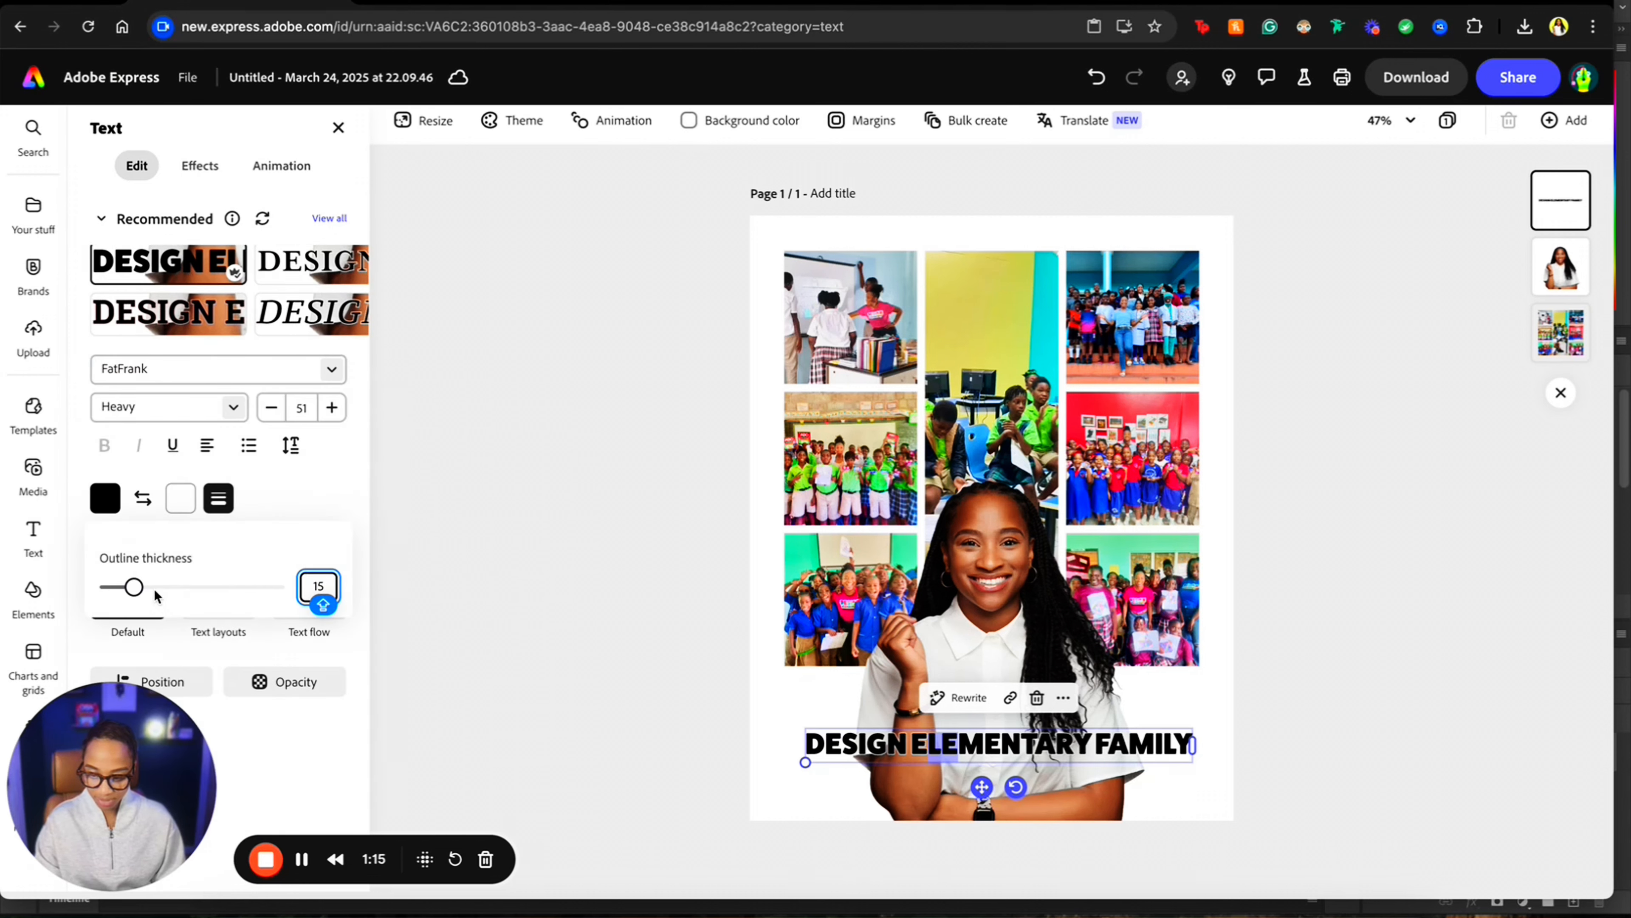
{"action": "left_click_drag", "start_coordinate": [156, 596], "coordinate": [172, 588]}
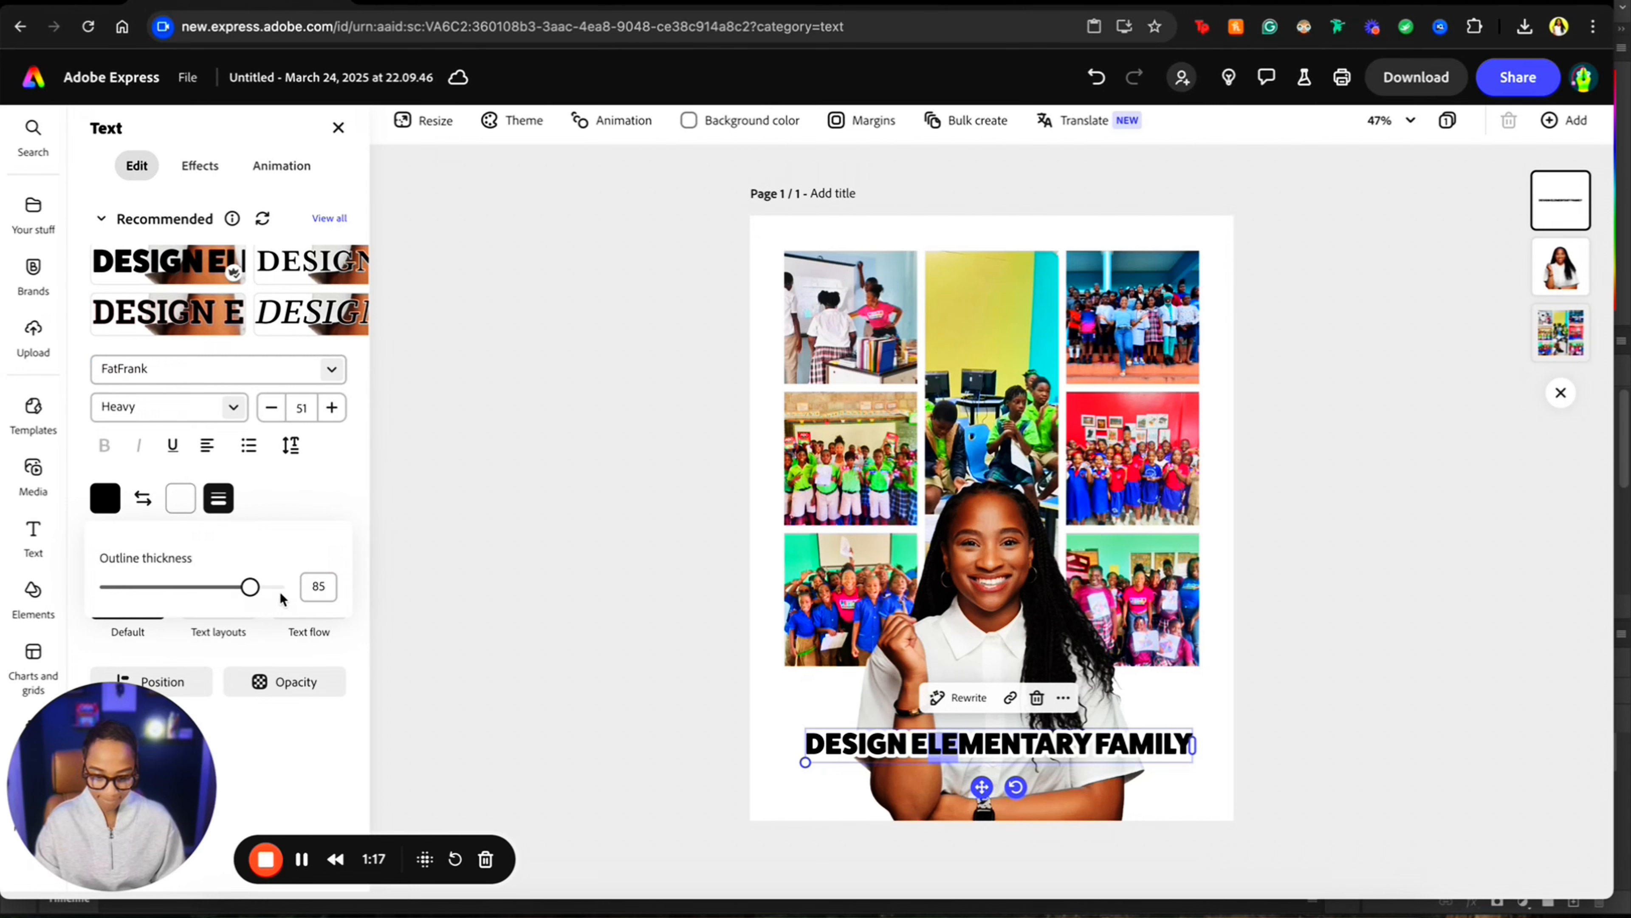
- Space the heading's words slightly further apart in a wider text box and centre the heading horizontally on the page
{"action": "left_click", "coordinate": [906, 745]}
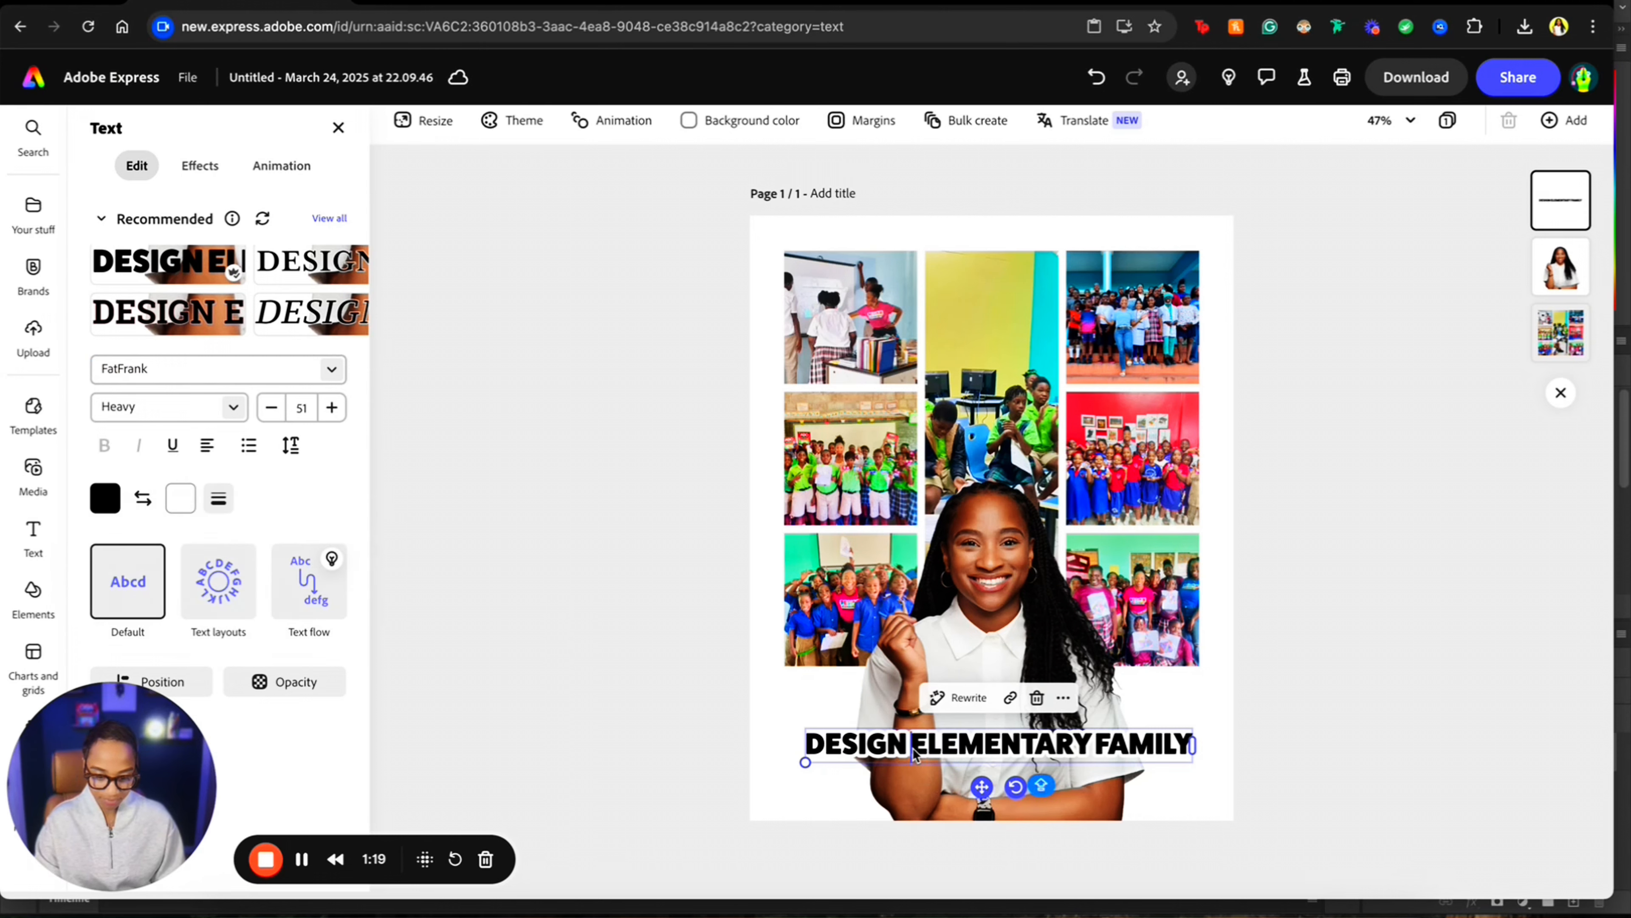
{"action": "left_click_drag", "start_coordinate": [1192, 763], "coordinate": [1220, 763]}
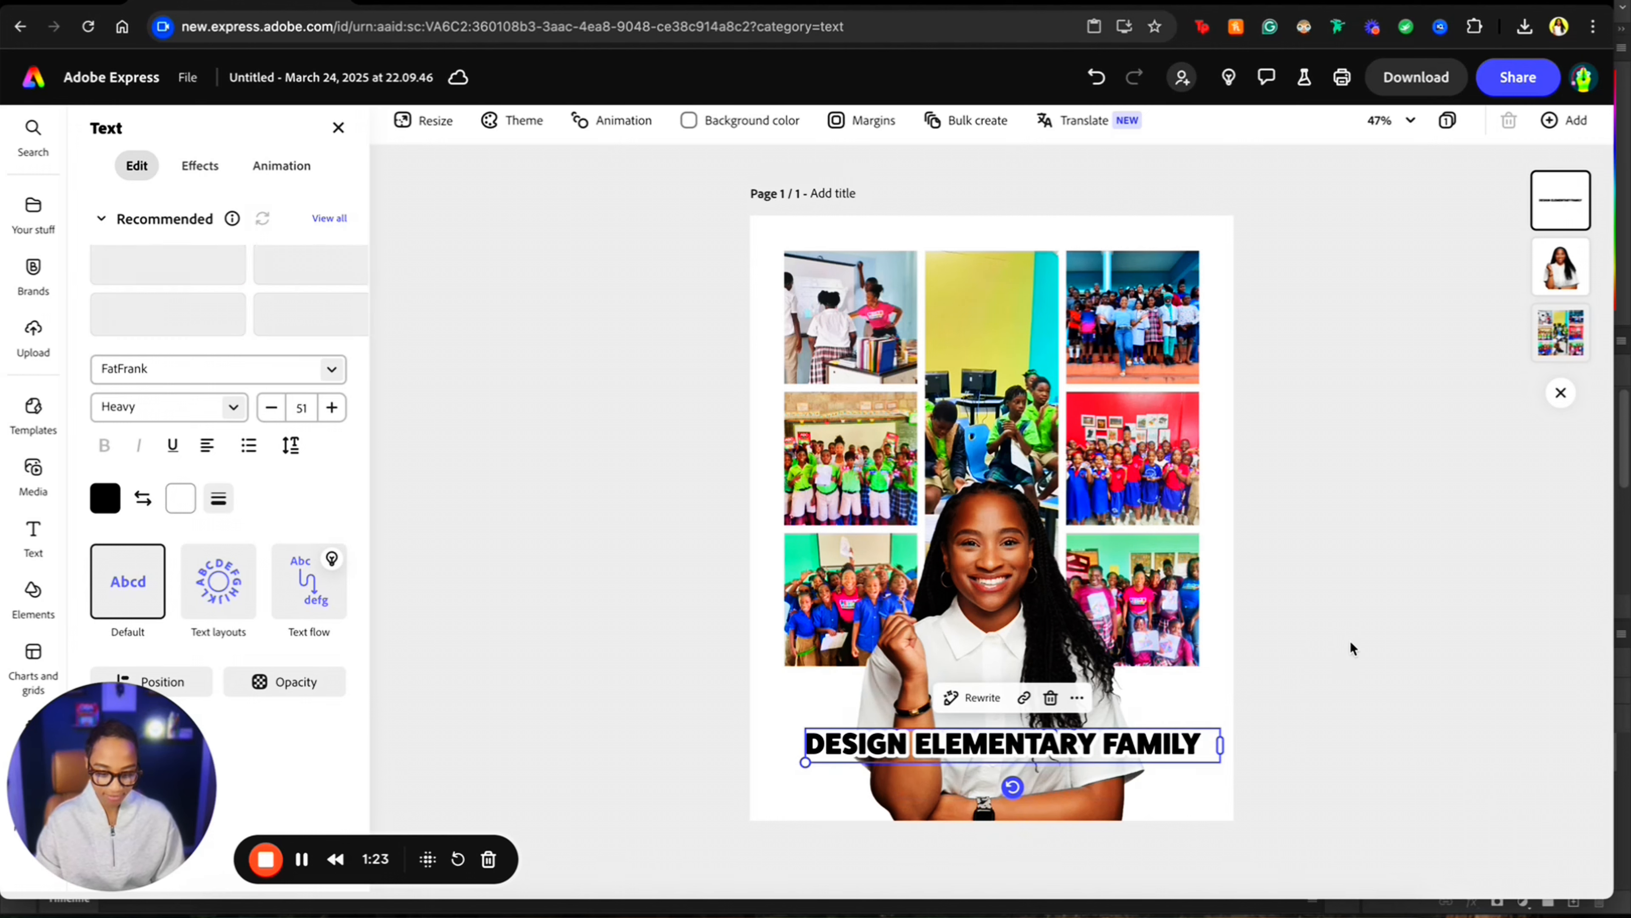
{"action": "left_click_drag", "start_coordinate": [1170, 739], "coordinate": [1156, 736]}
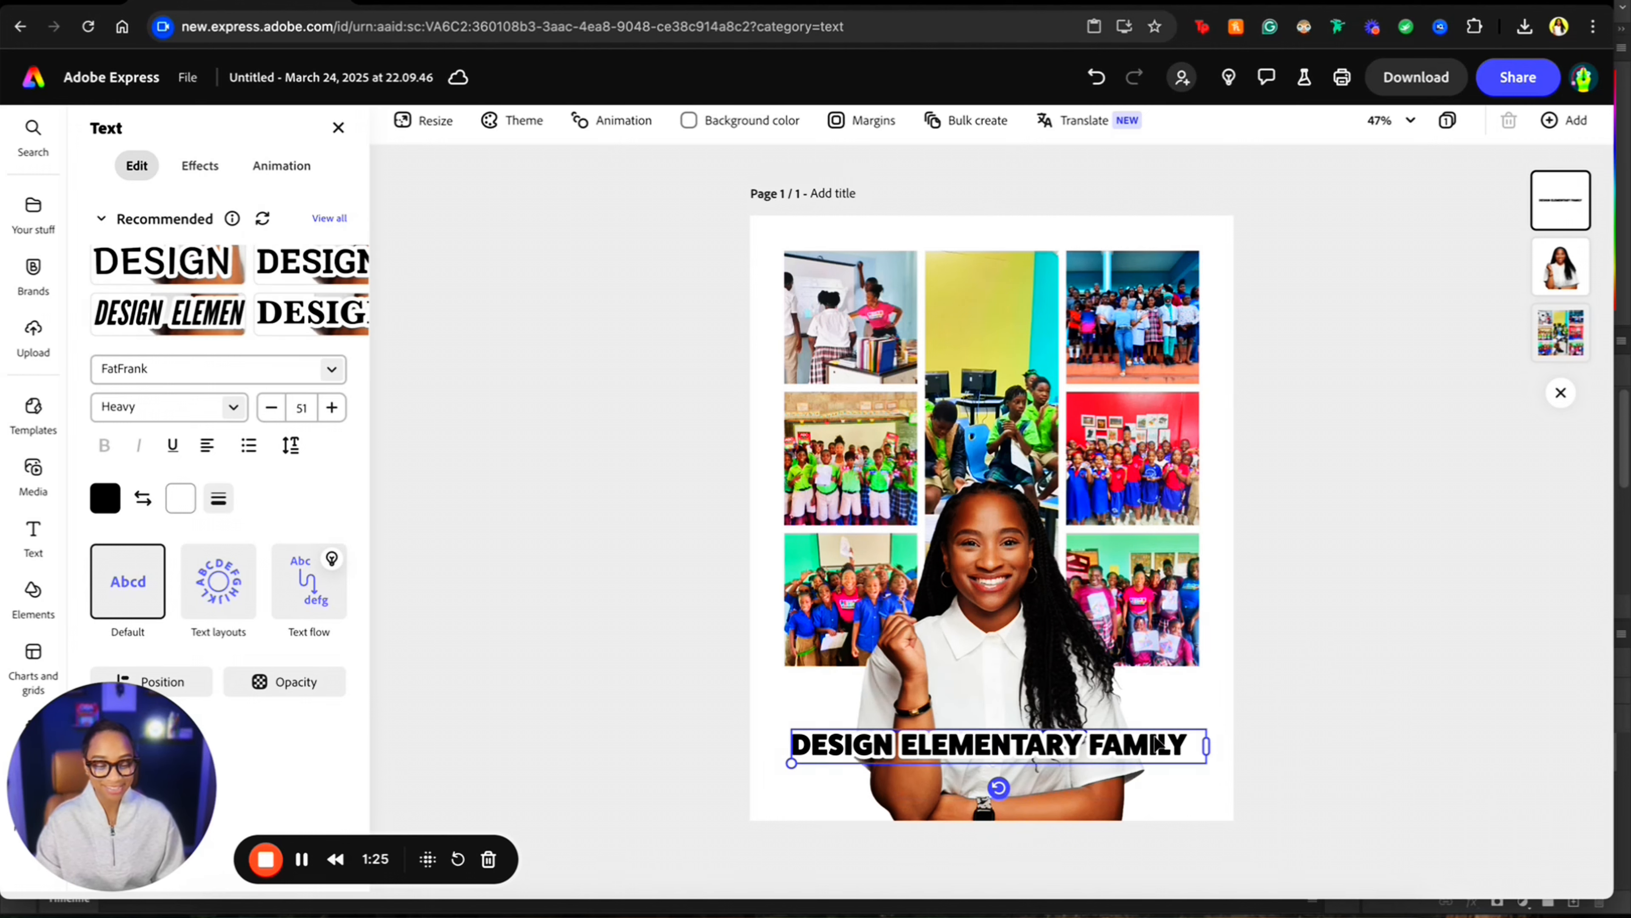
{"action": "left_click", "coordinate": [1385, 632]}
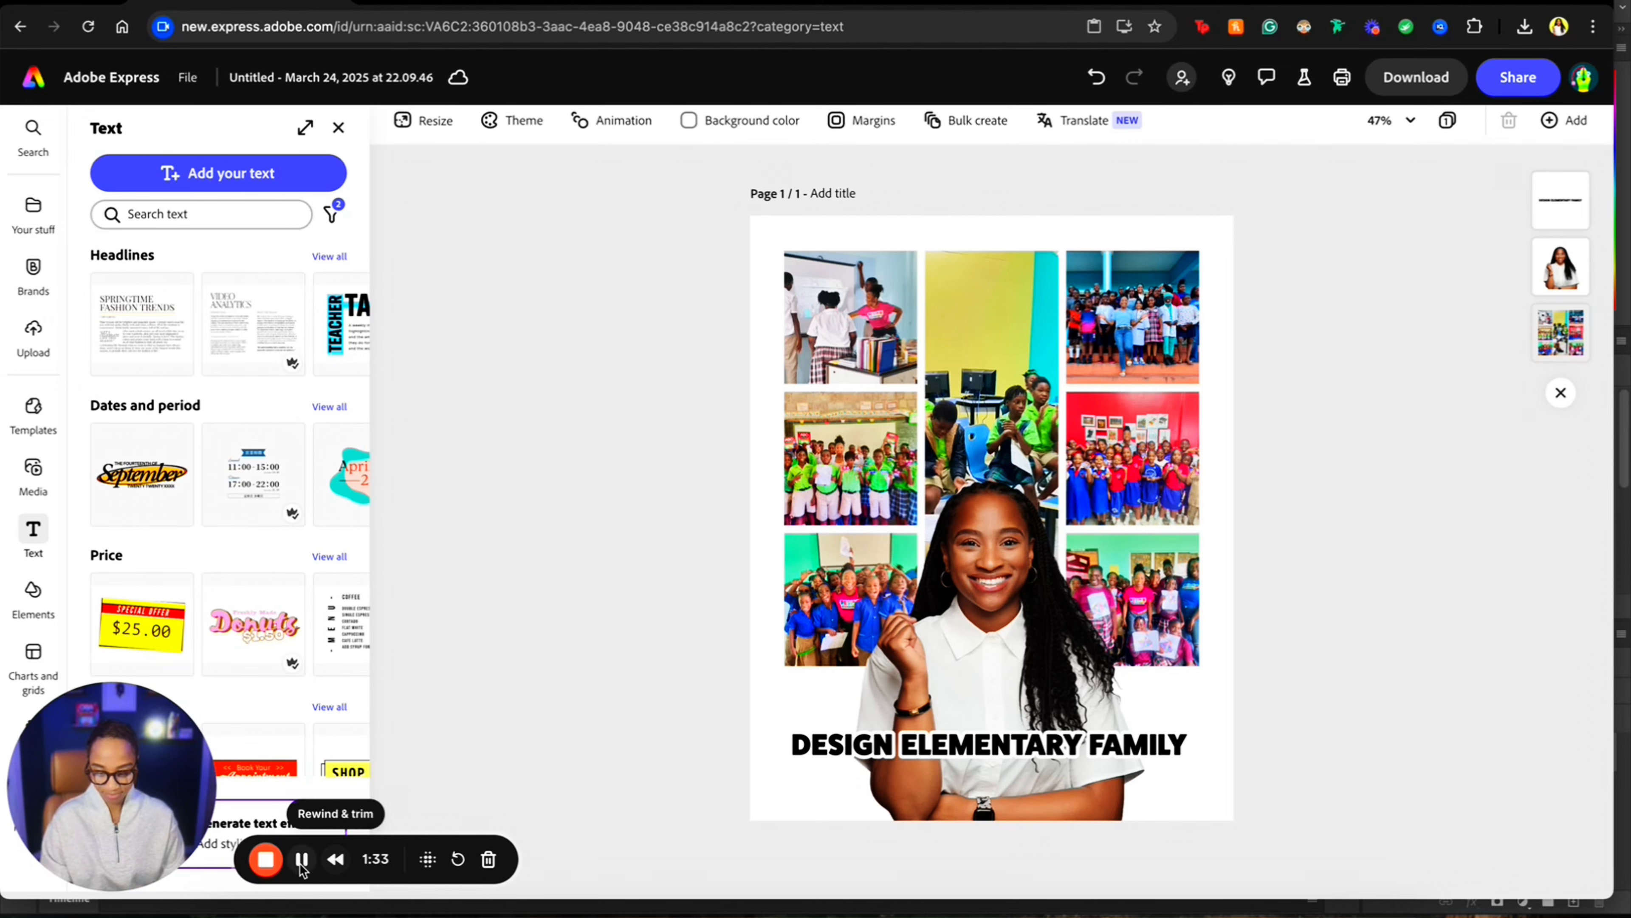
- Add a blank second page to the design and open the elements library
{"action": "left_click", "coordinate": [1573, 122]}
{"action": "left_click", "coordinate": [1483, 191]}
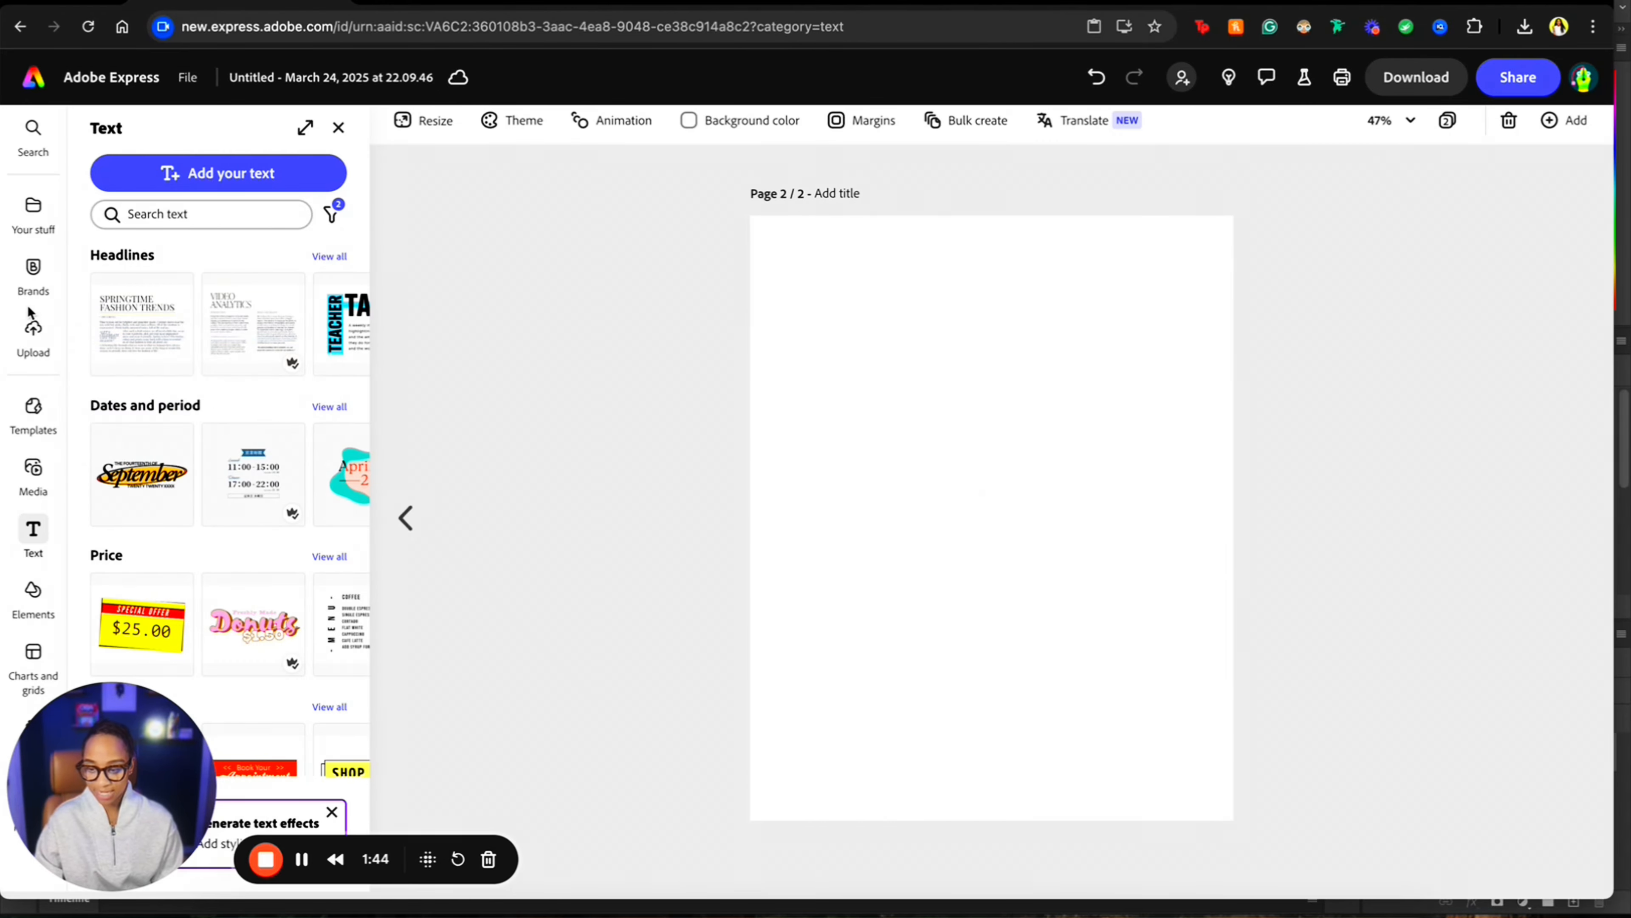
{"action": "left_click", "coordinate": [29, 608]}
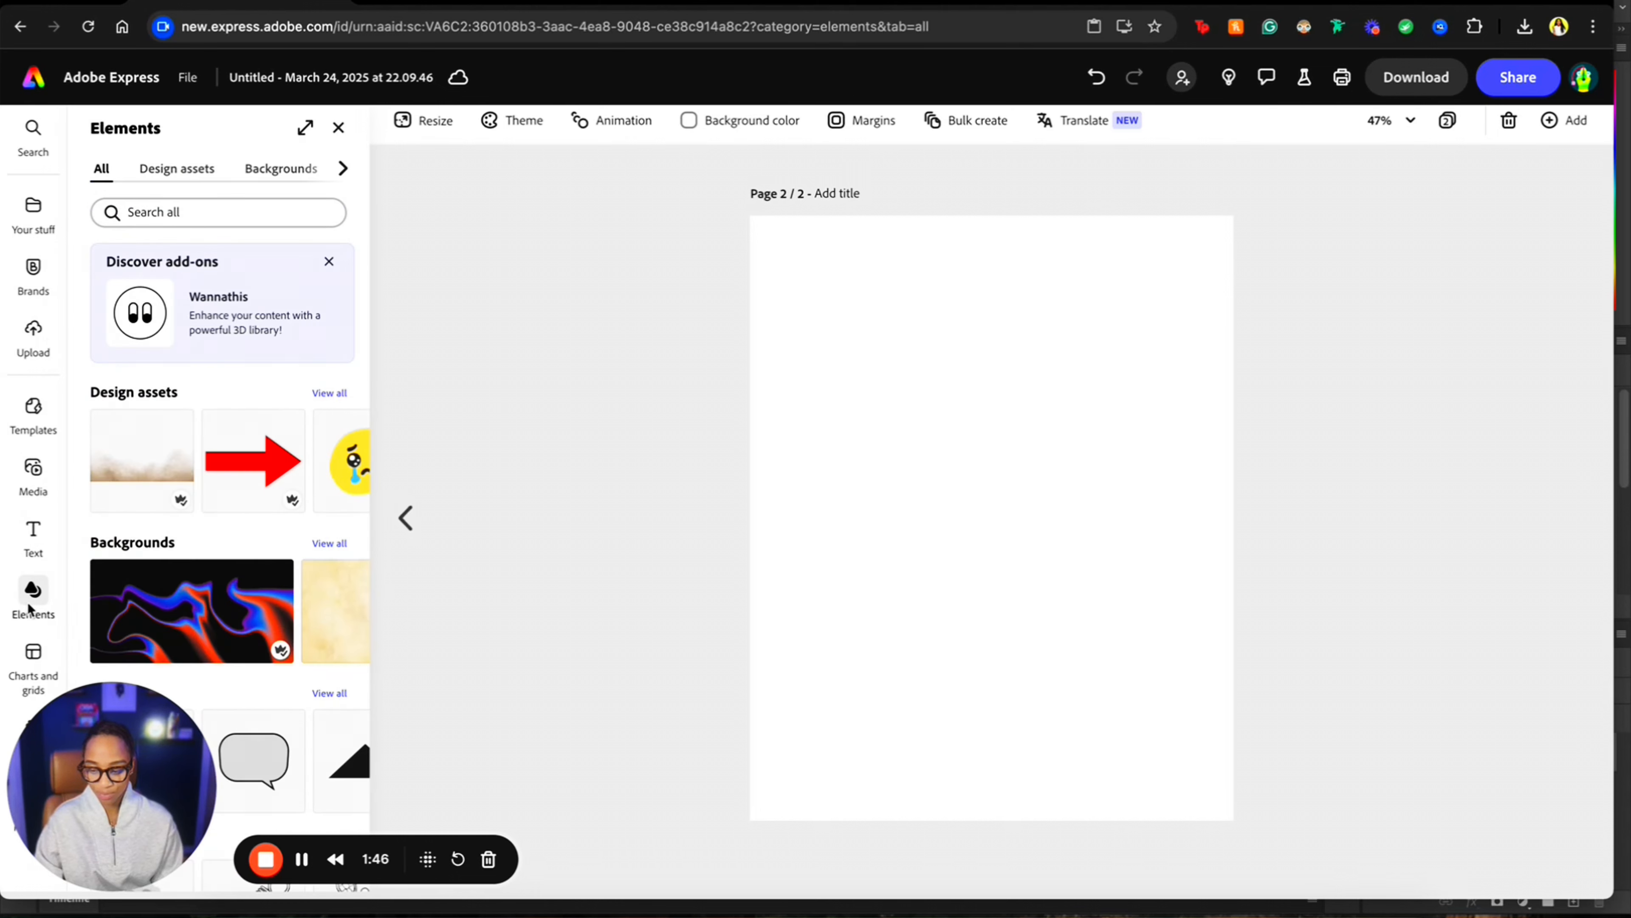